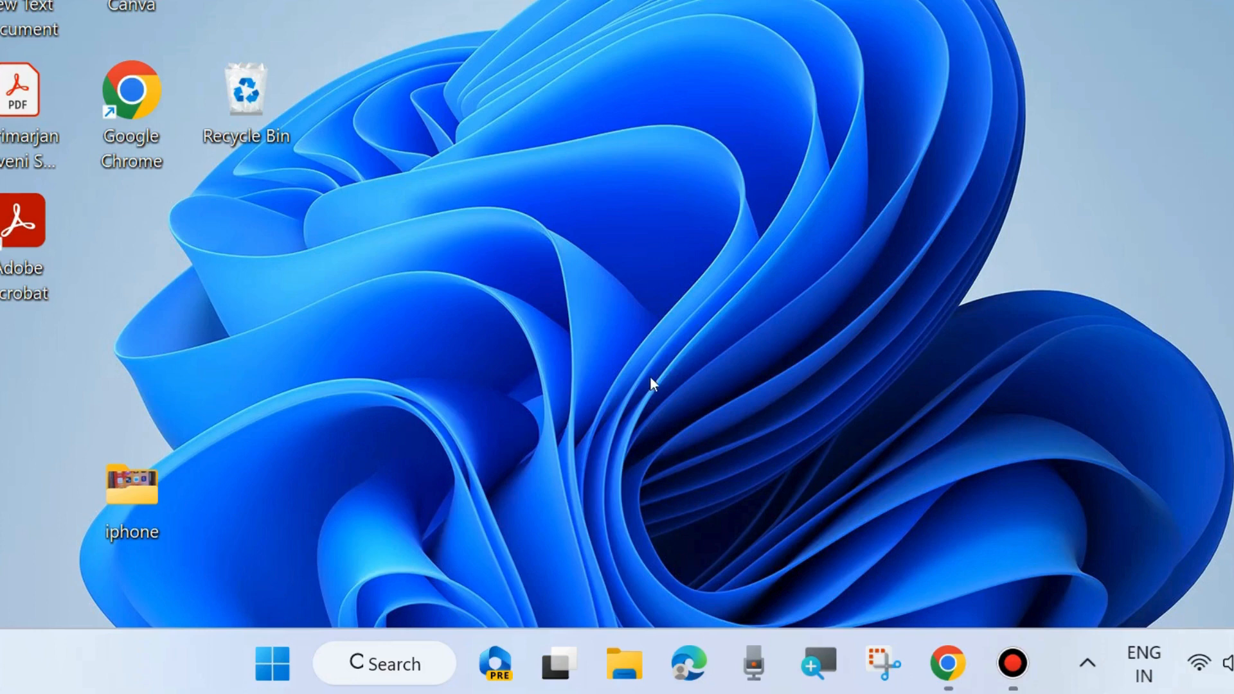
Step: Open the Windows Services console by running services.msc
right_click(276, 668)
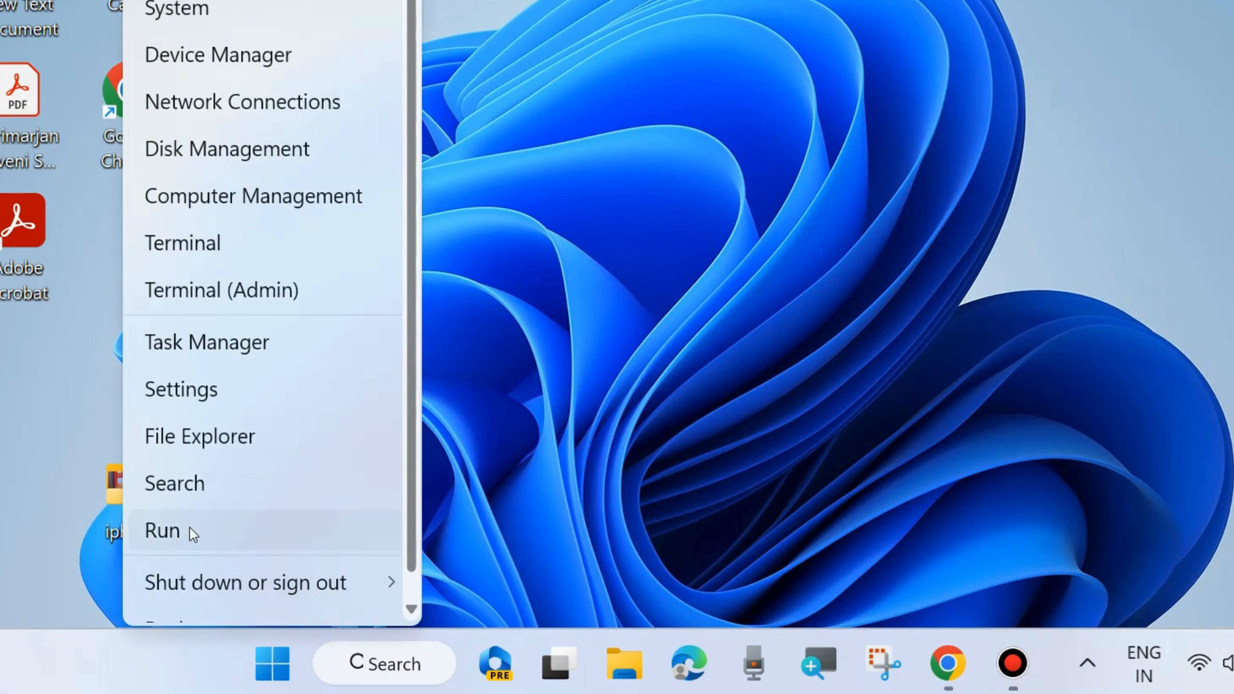
click(190, 530)
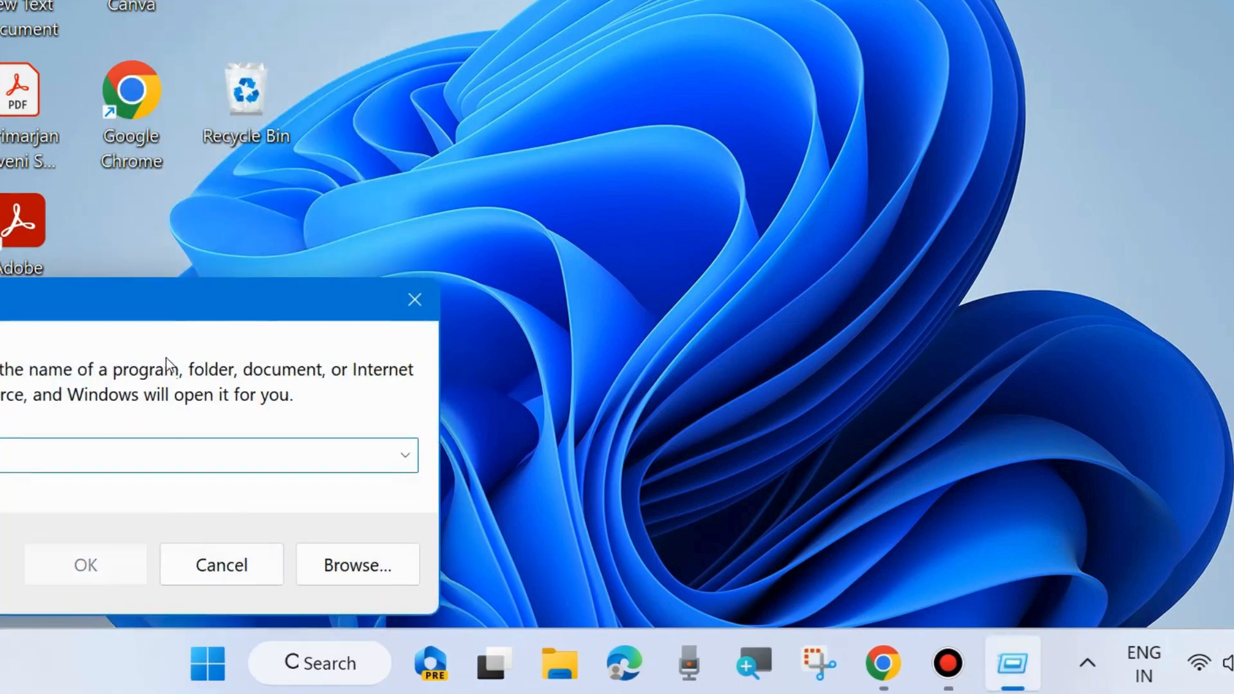
drag(165, 305, 716, 180)
text(ser)
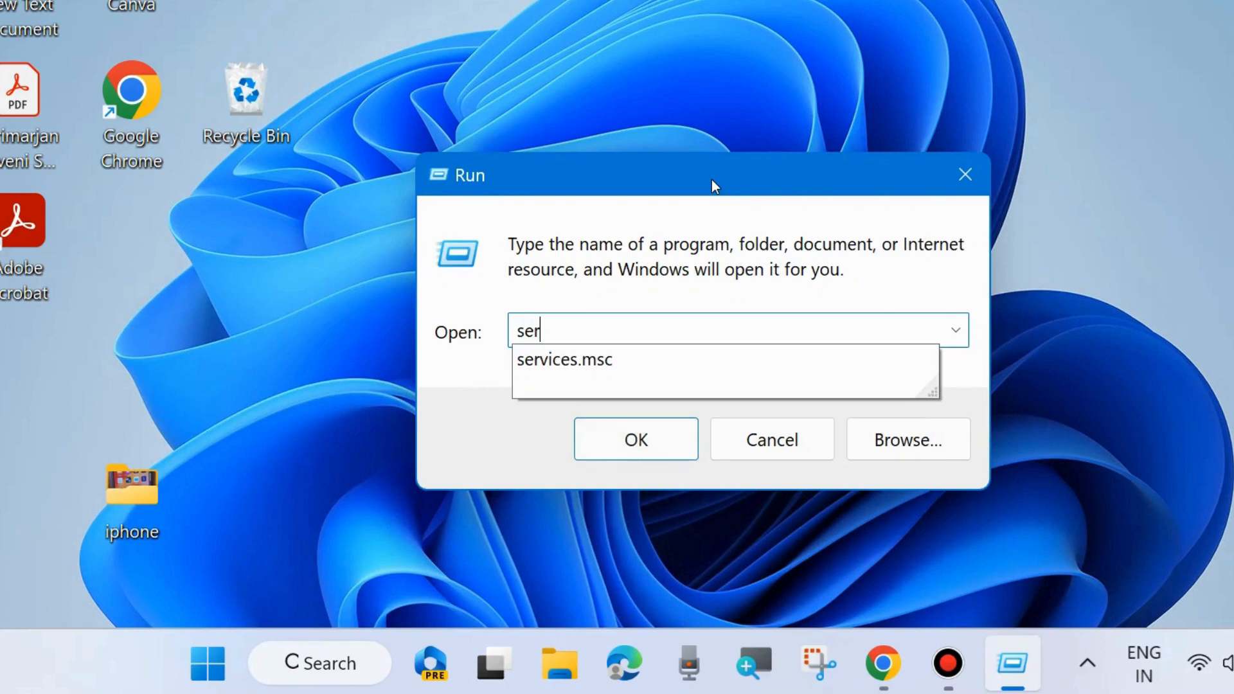
click(567, 364)
click(645, 332)
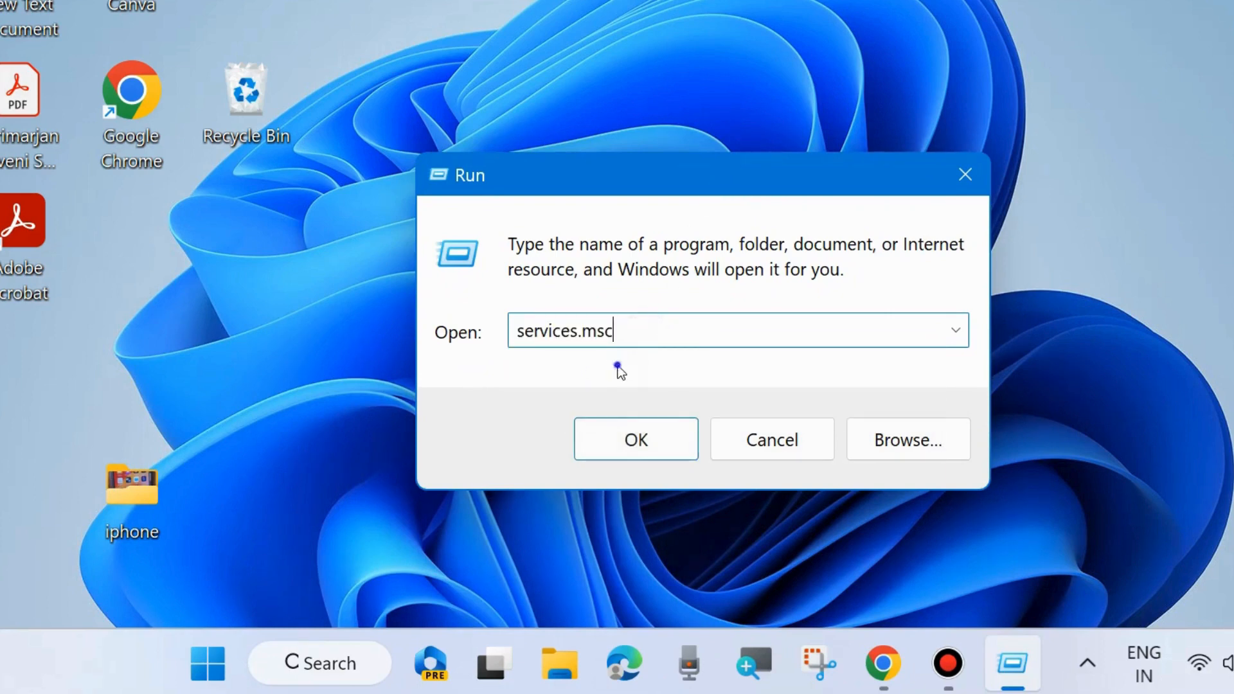
click(644, 437)
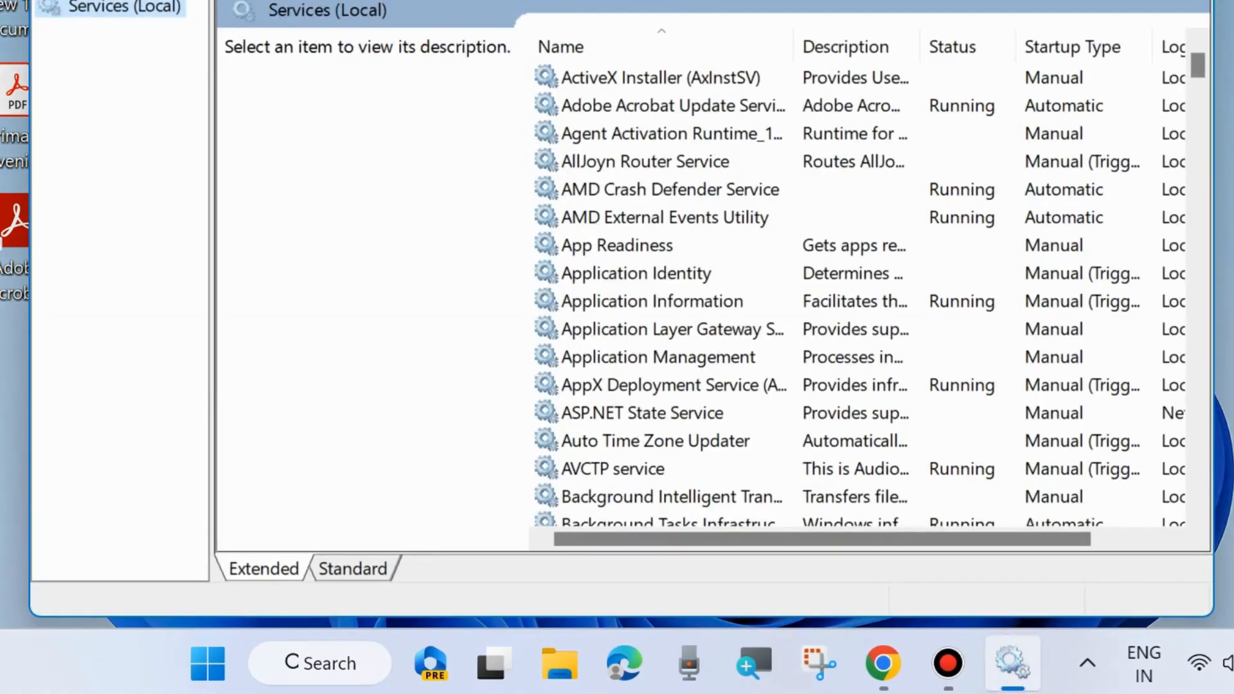
drag(900, 1, 805, 26)
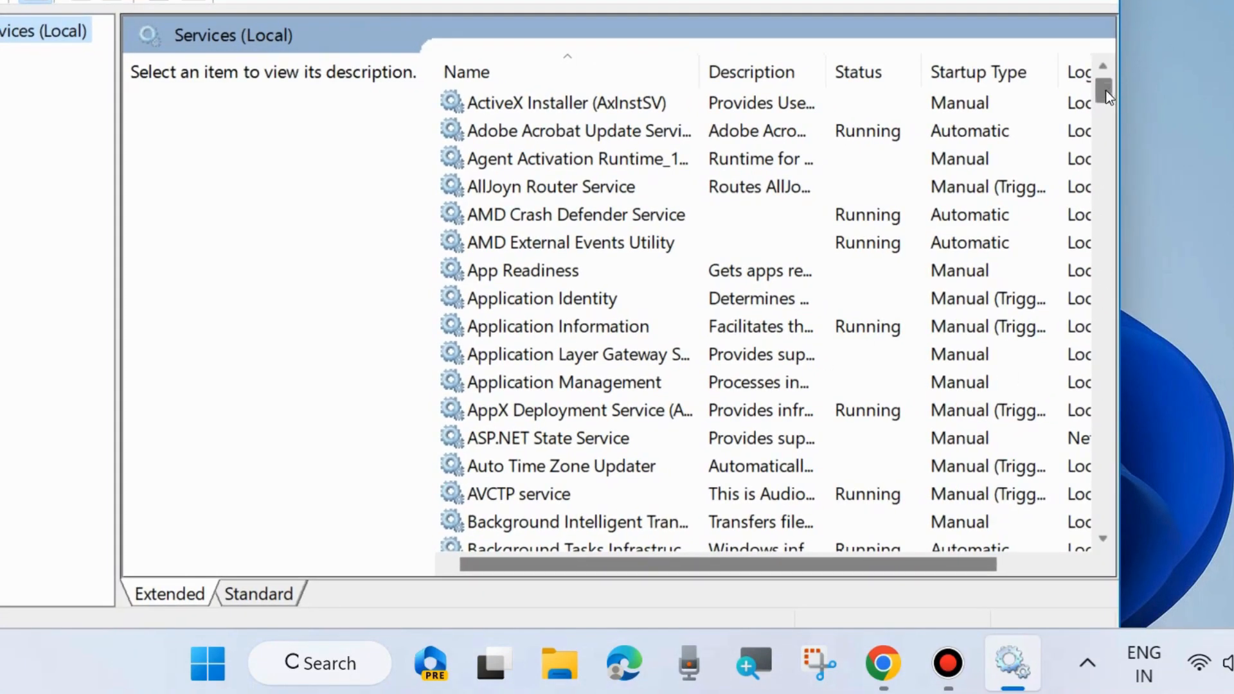
Step: Find the Windows Backup service in the list and open its properties
drag(1106, 95, 1107, 524)
scroll(516, 331, up, 2)
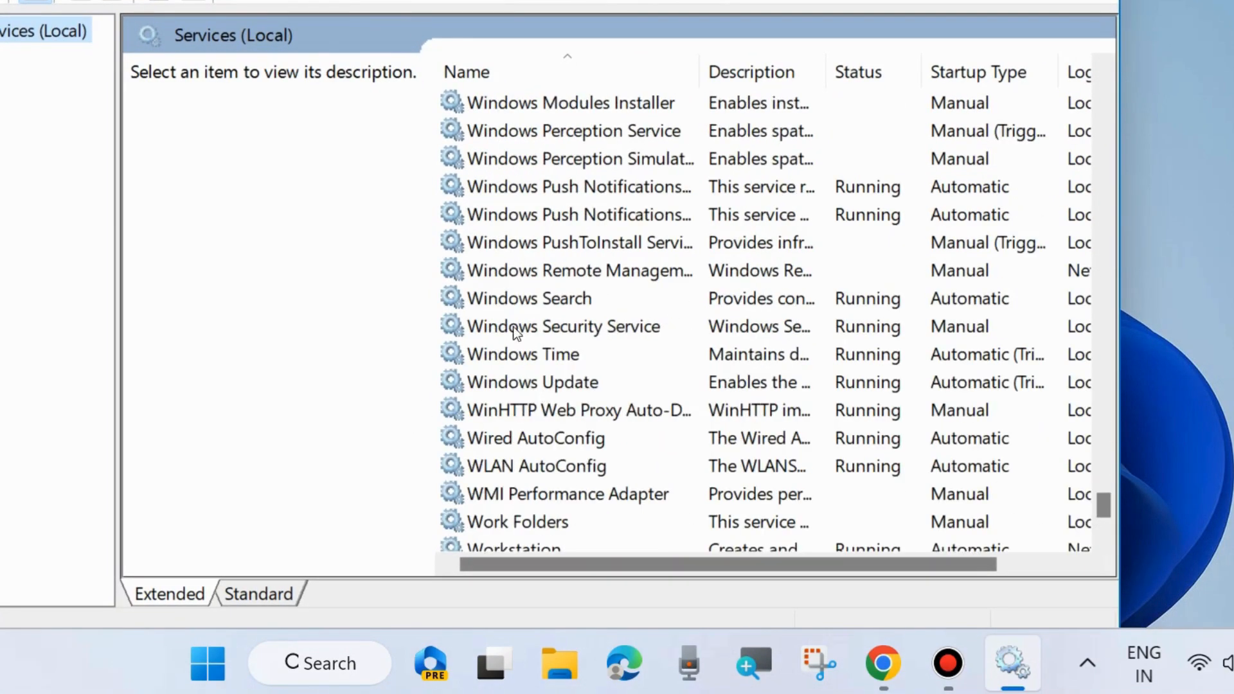
scroll(542, 357, up, 5)
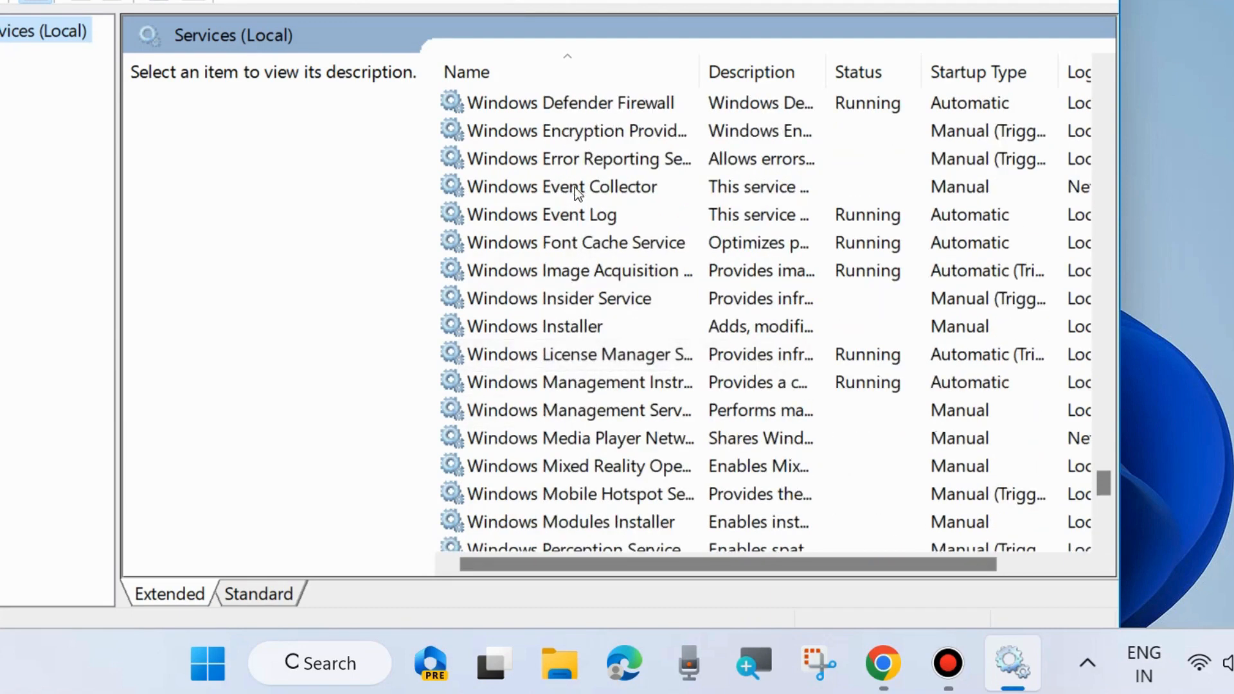
scroll(574, 185, up, 2)
click(559, 103)
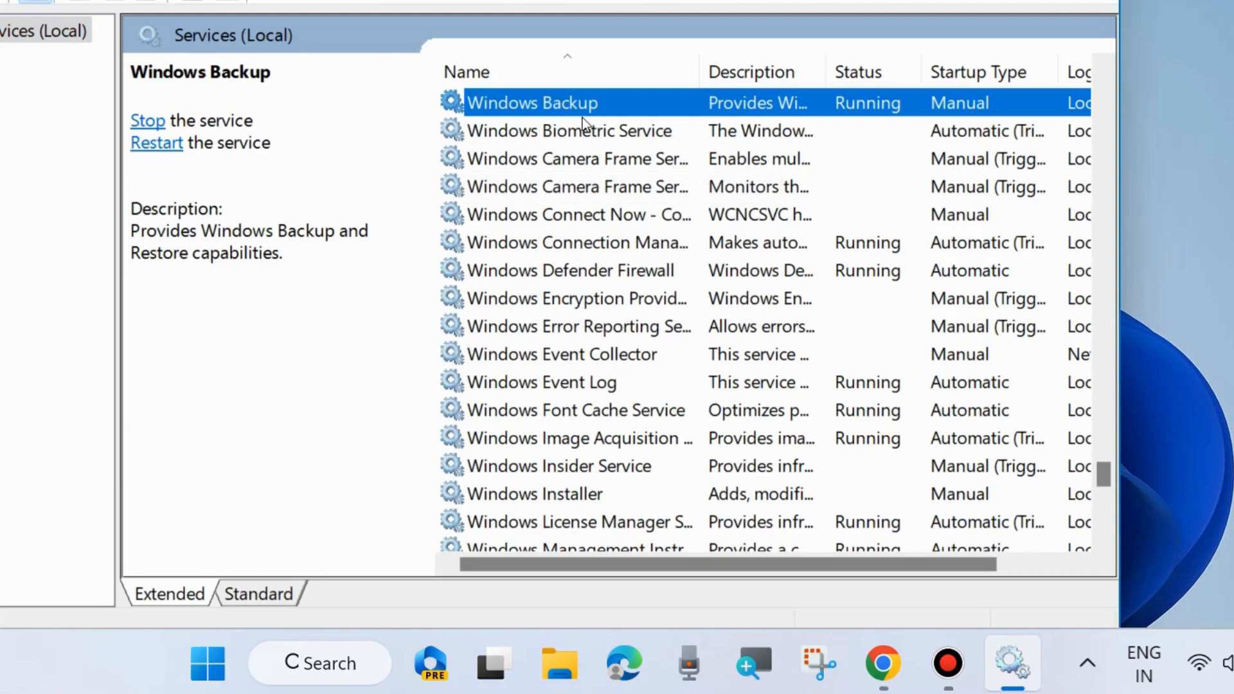
double_click(539, 102)
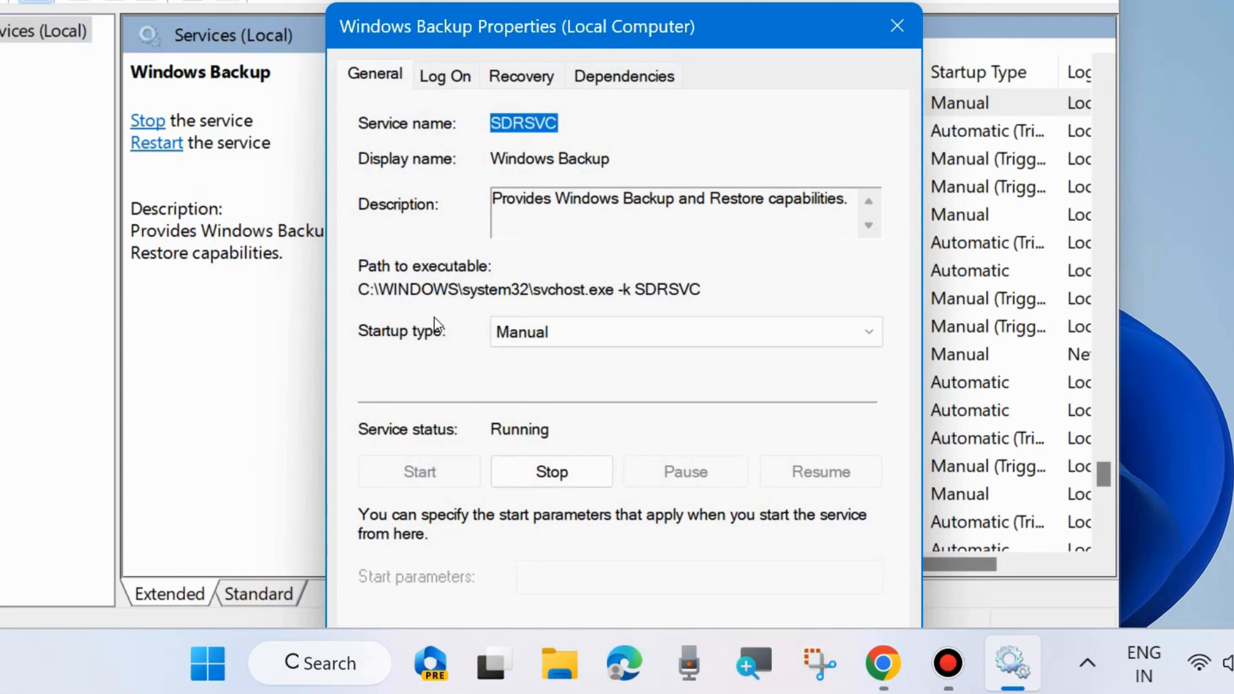
Step: Set the Windows Backup service's startup type to Automatic and save the change
click(565, 333)
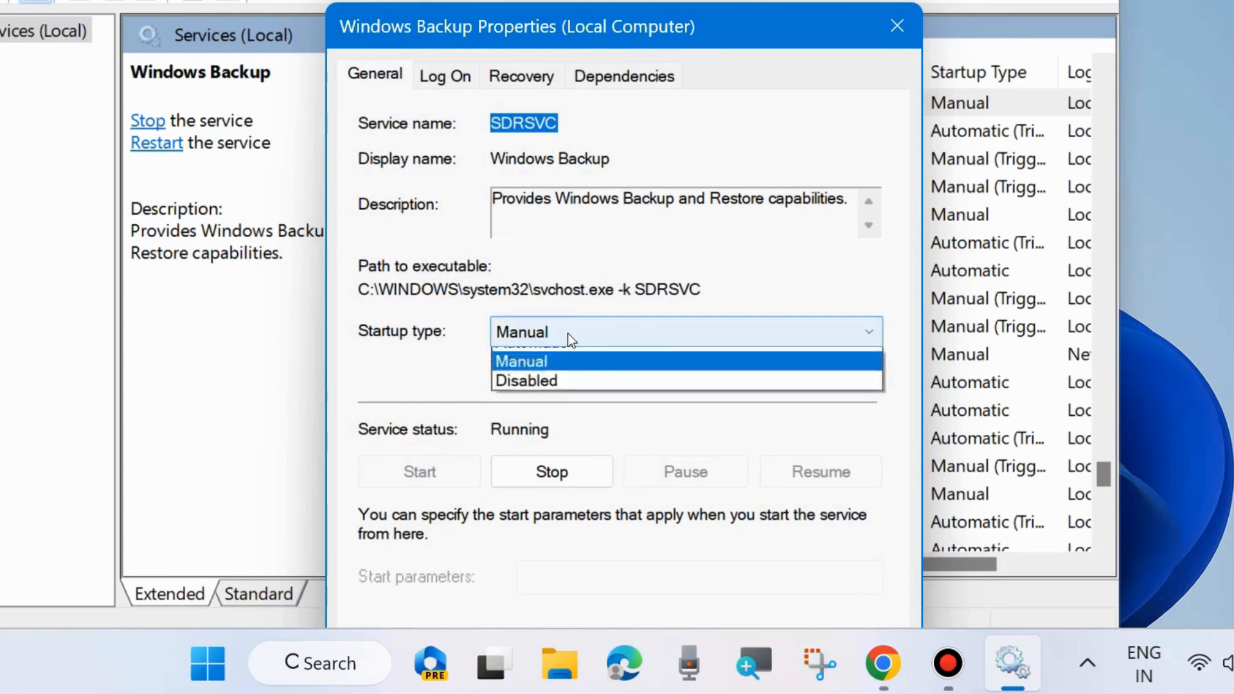
click(546, 376)
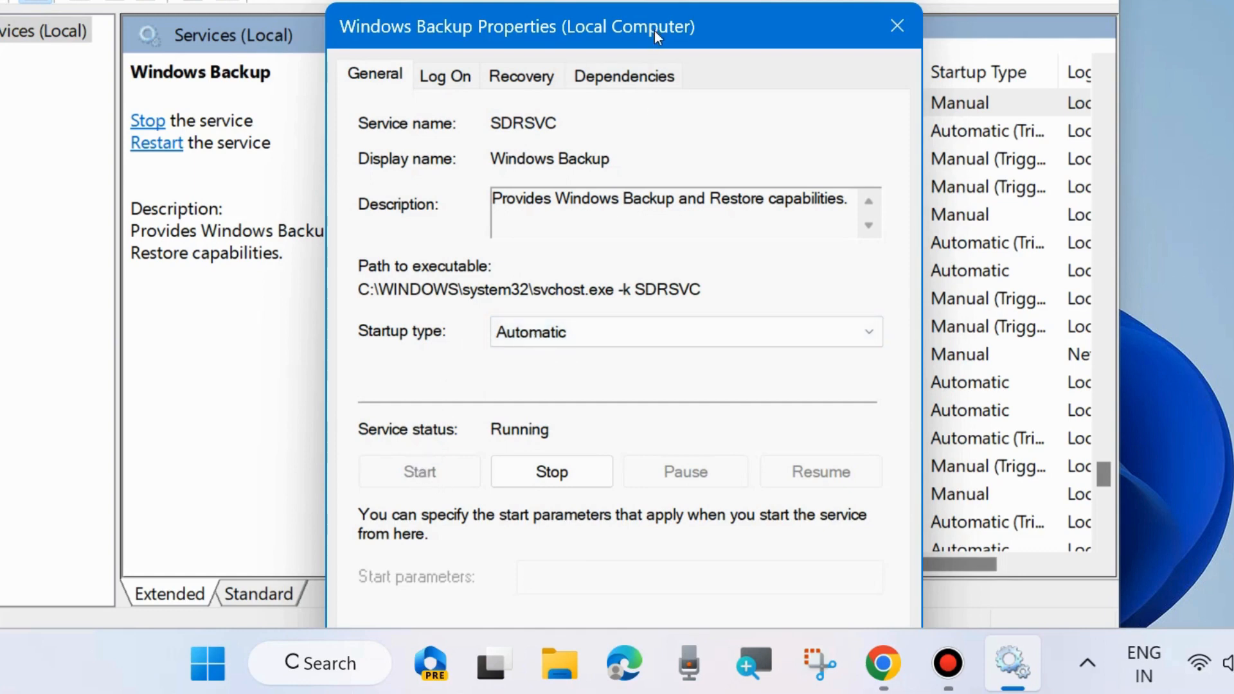
drag(654, 31, 652, 0)
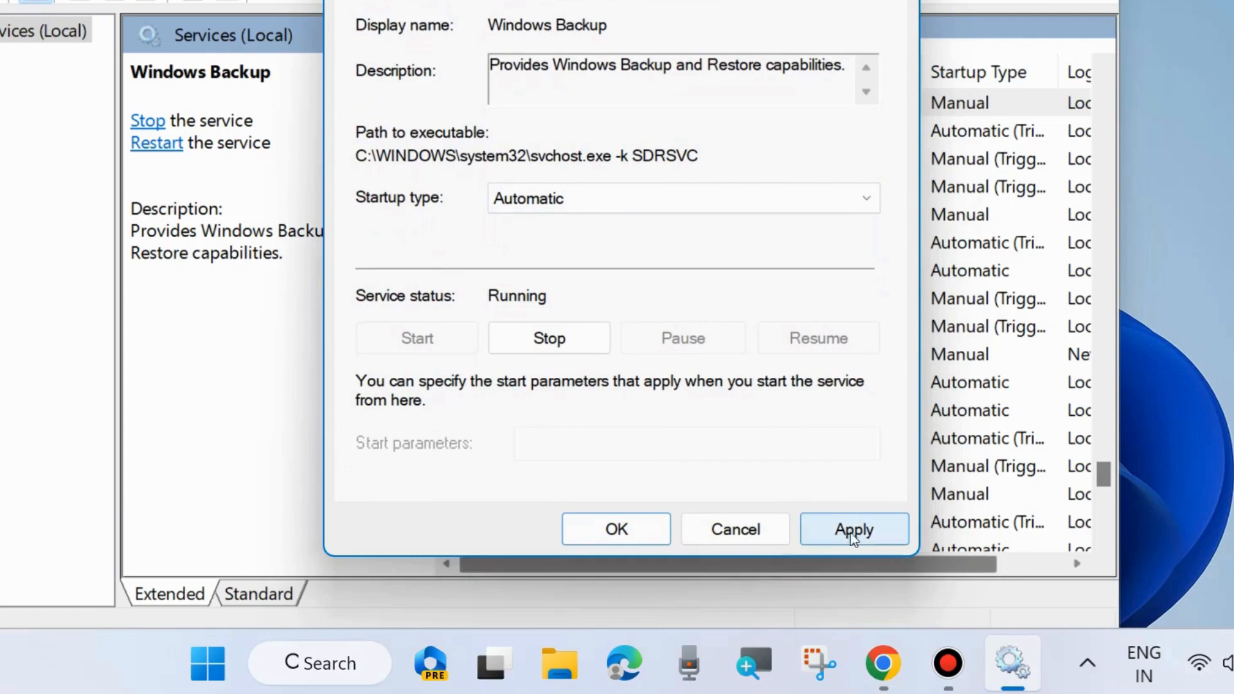
click(617, 529)
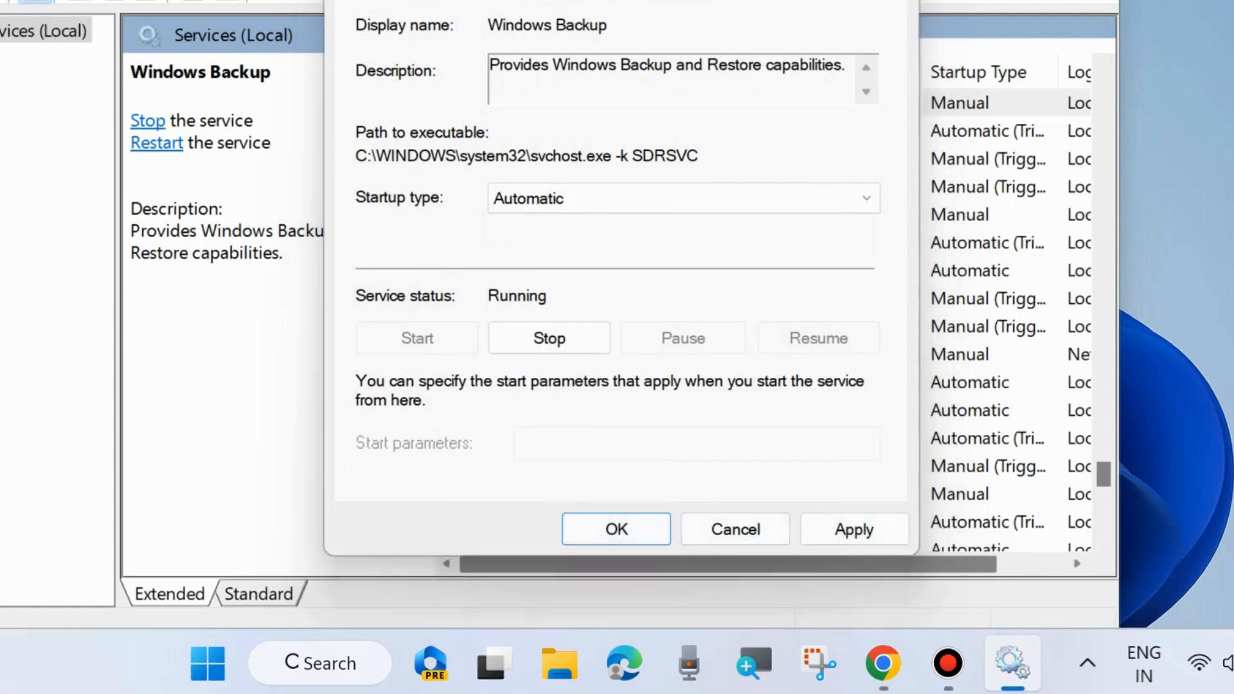
Step: Find the Volume Shadow Copy service in the list and open its properties
scroll(558, 282, up, 7)
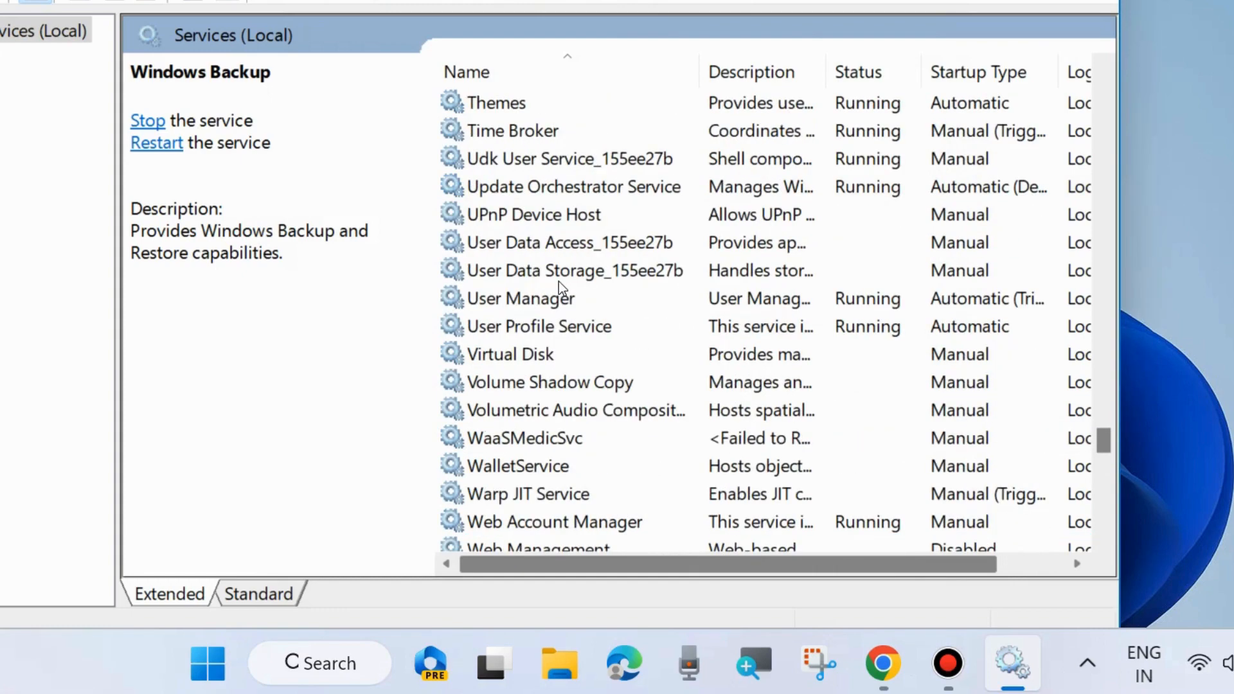
click(570, 383)
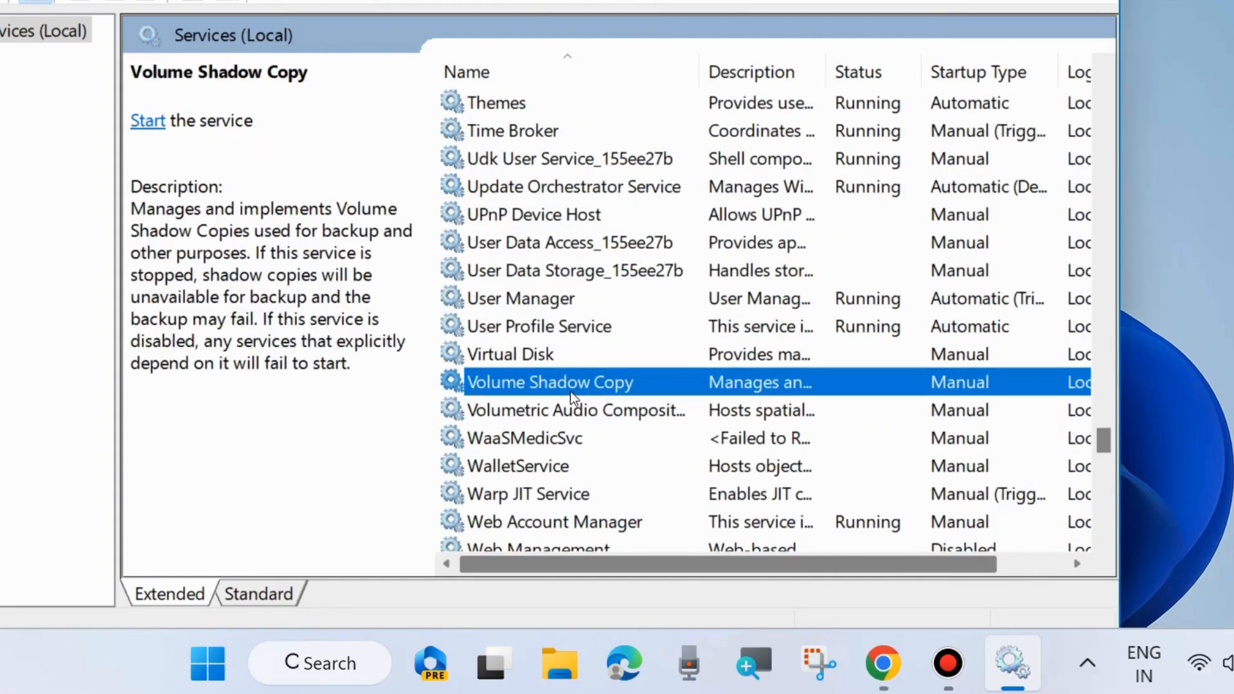
double_click(562, 381)
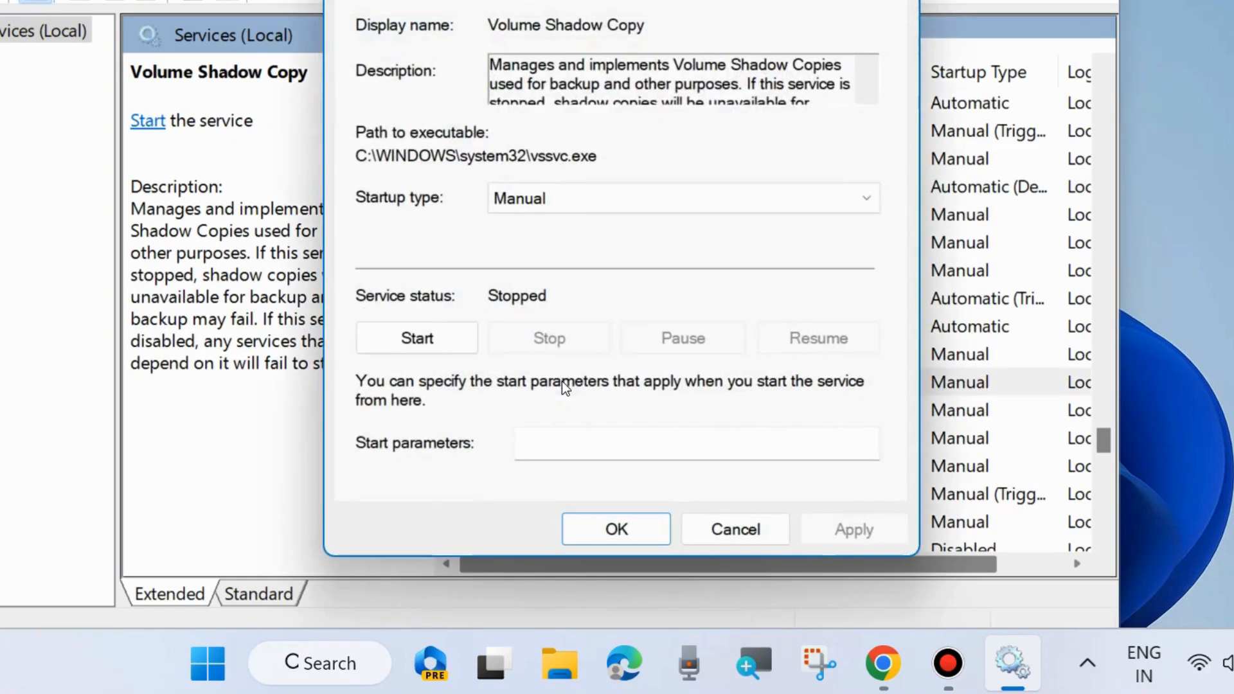
drag(586, 0, 607, 10)
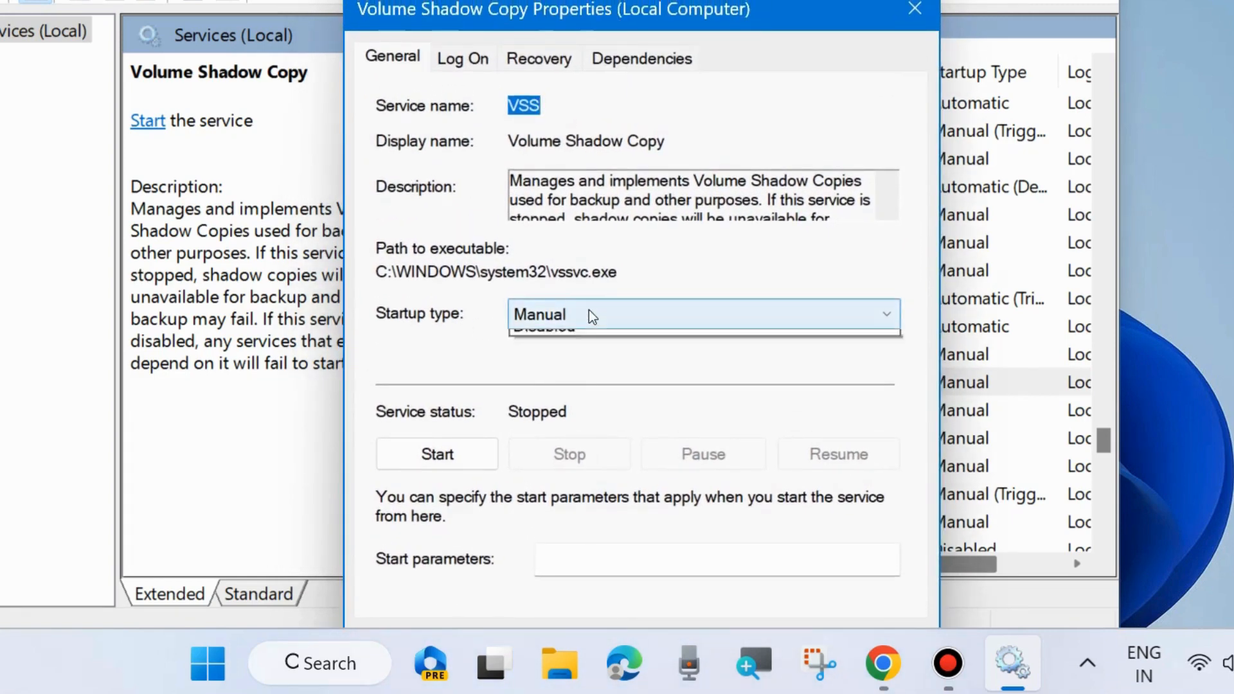
Step: Set the Volume Shadow Copy startup type to Automatic, start the service and save the settings
click(589, 311)
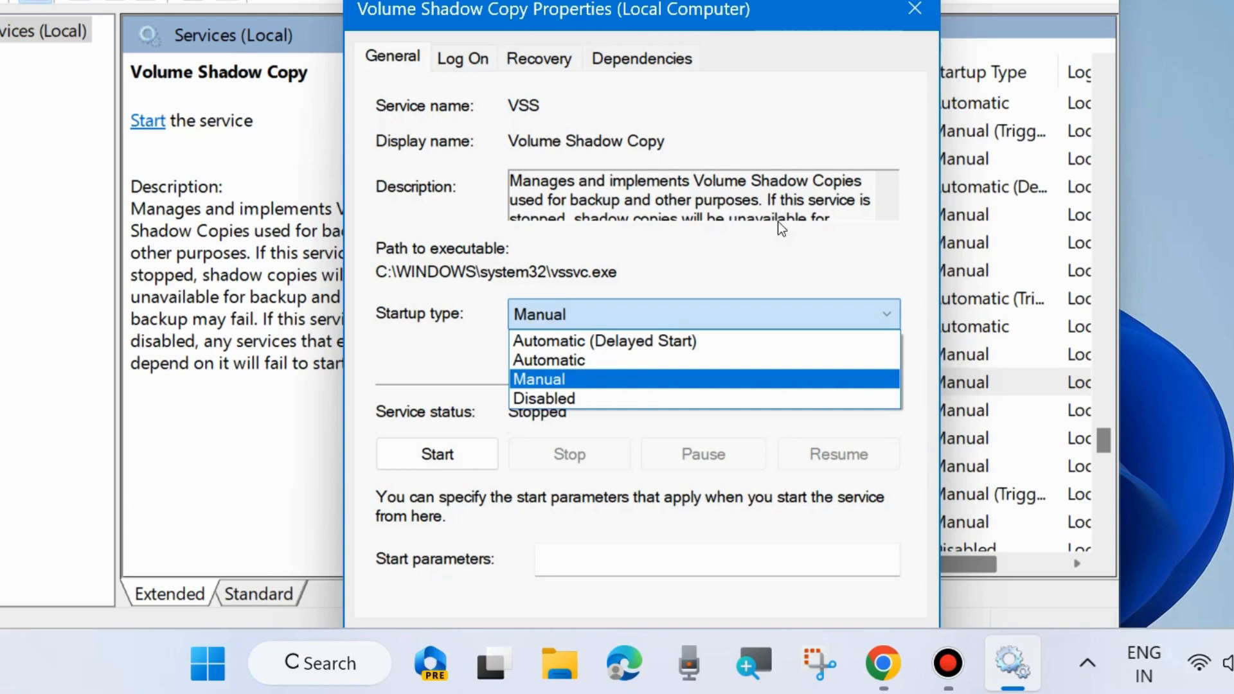
click(560, 359)
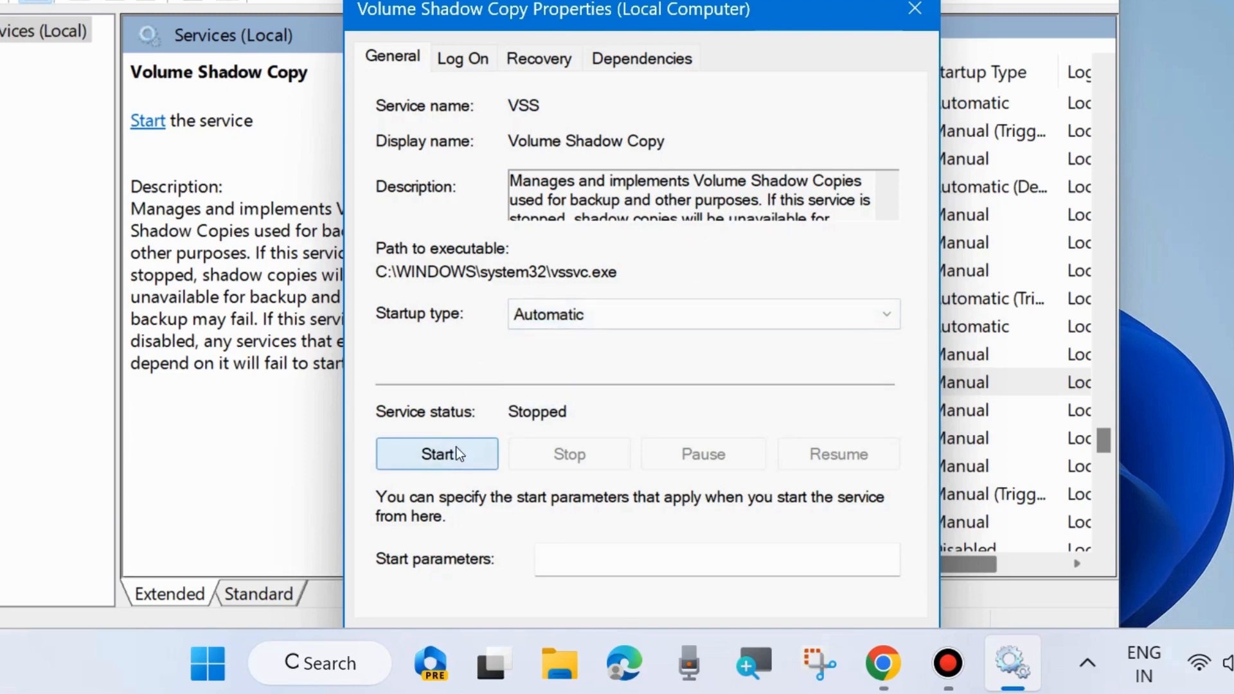
click(438, 455)
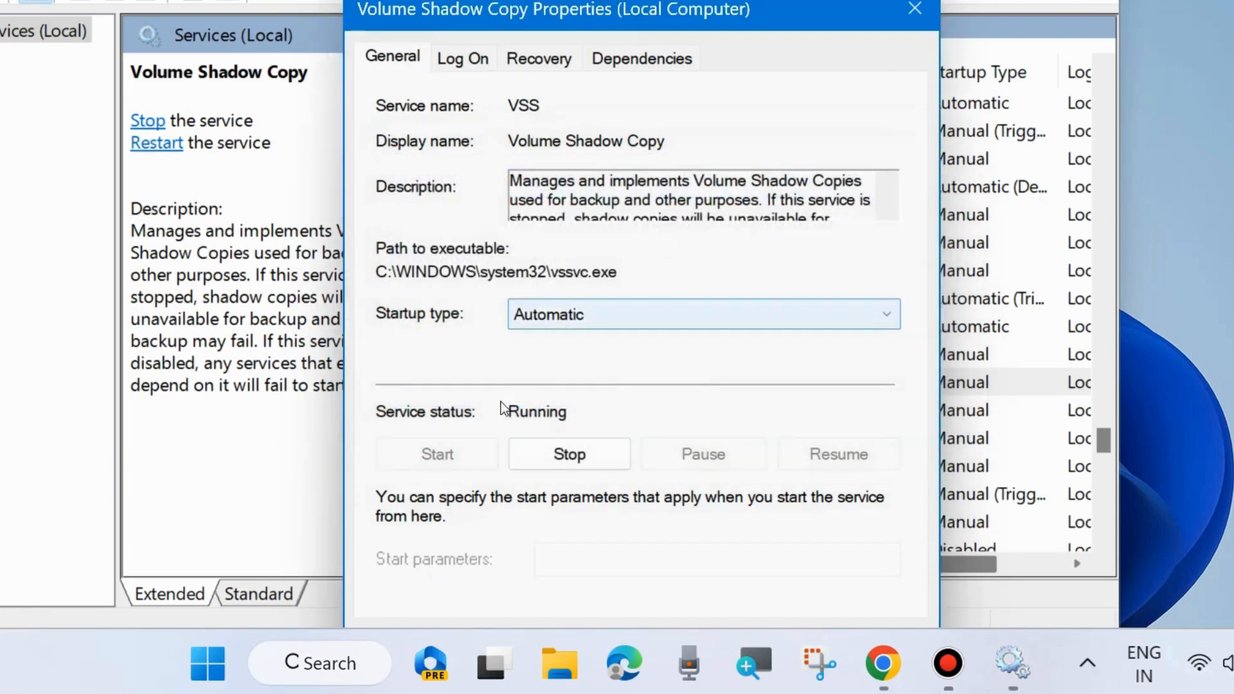
drag(645, 17, 584, 0)
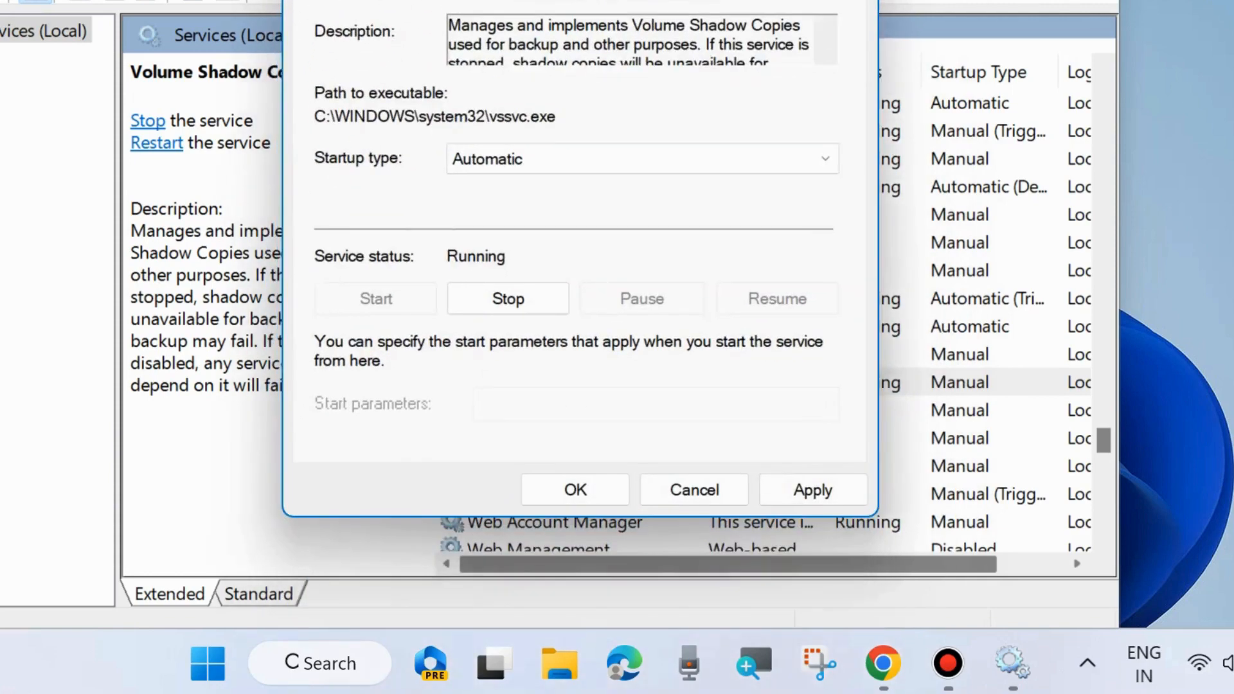
click(575, 491)
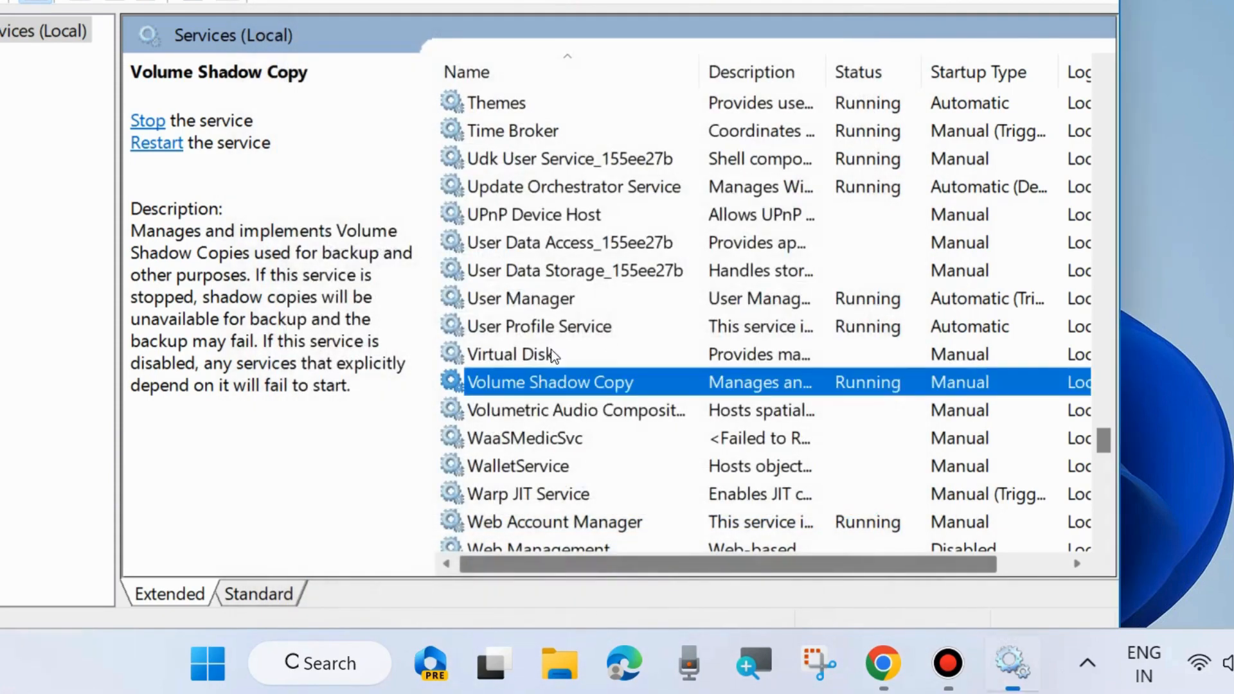
Step: Check the startup type and service status in the COM+ Event System service's properties, then close them
drag(1101, 441, 1123, 81)
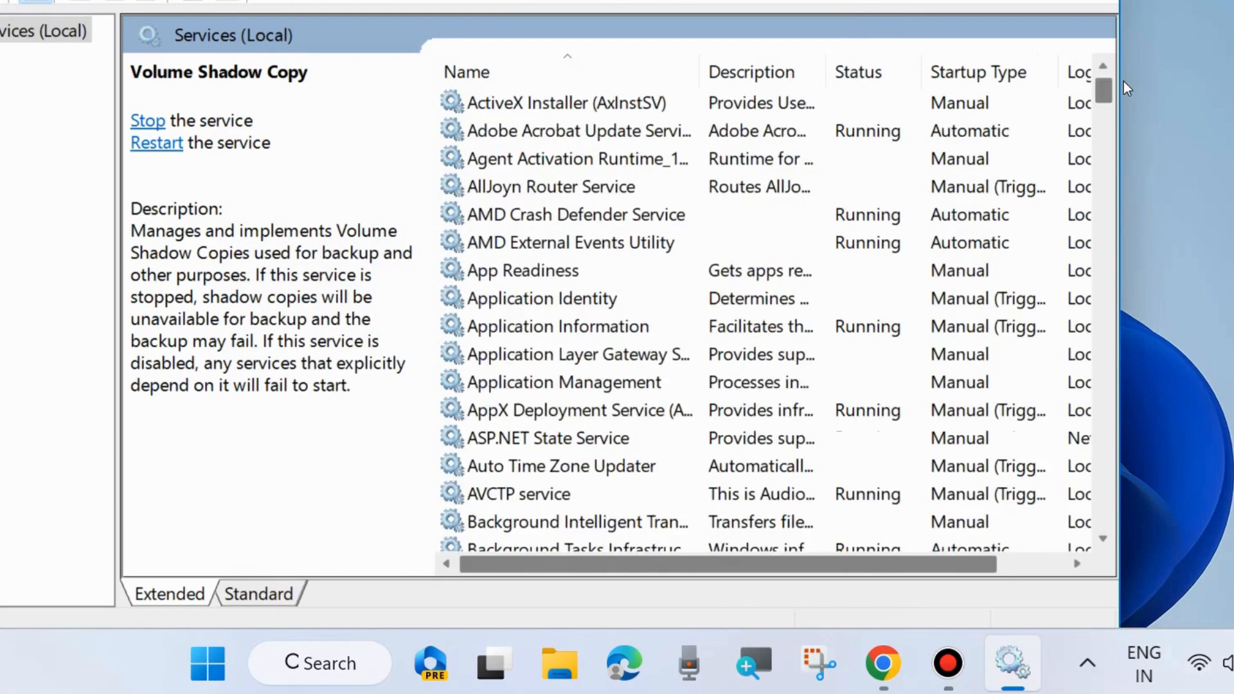
scroll(507, 358, down, 6)
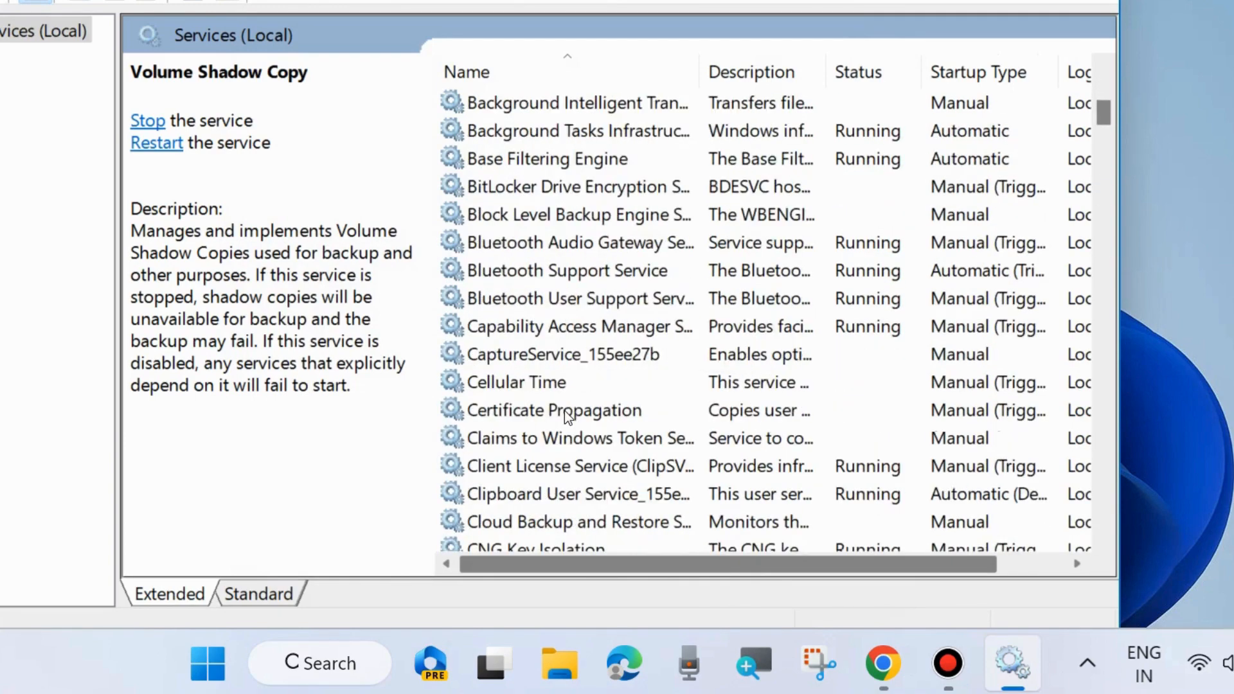
click(566, 497)
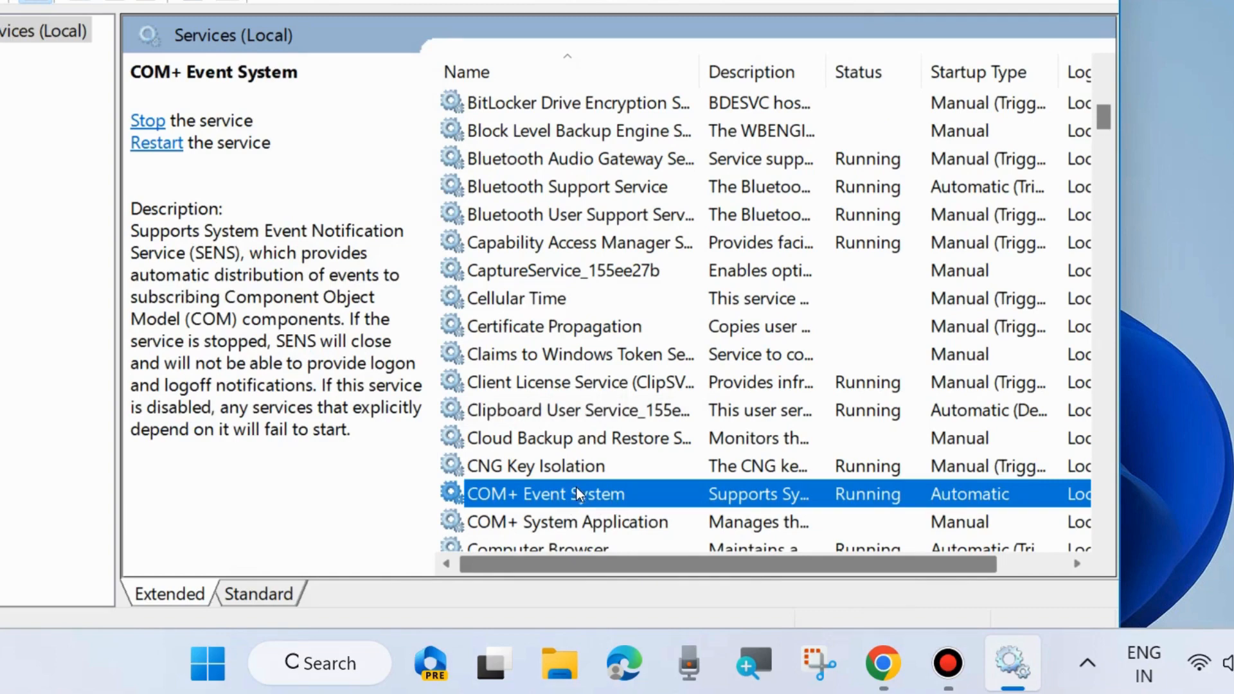
double_click(561, 495)
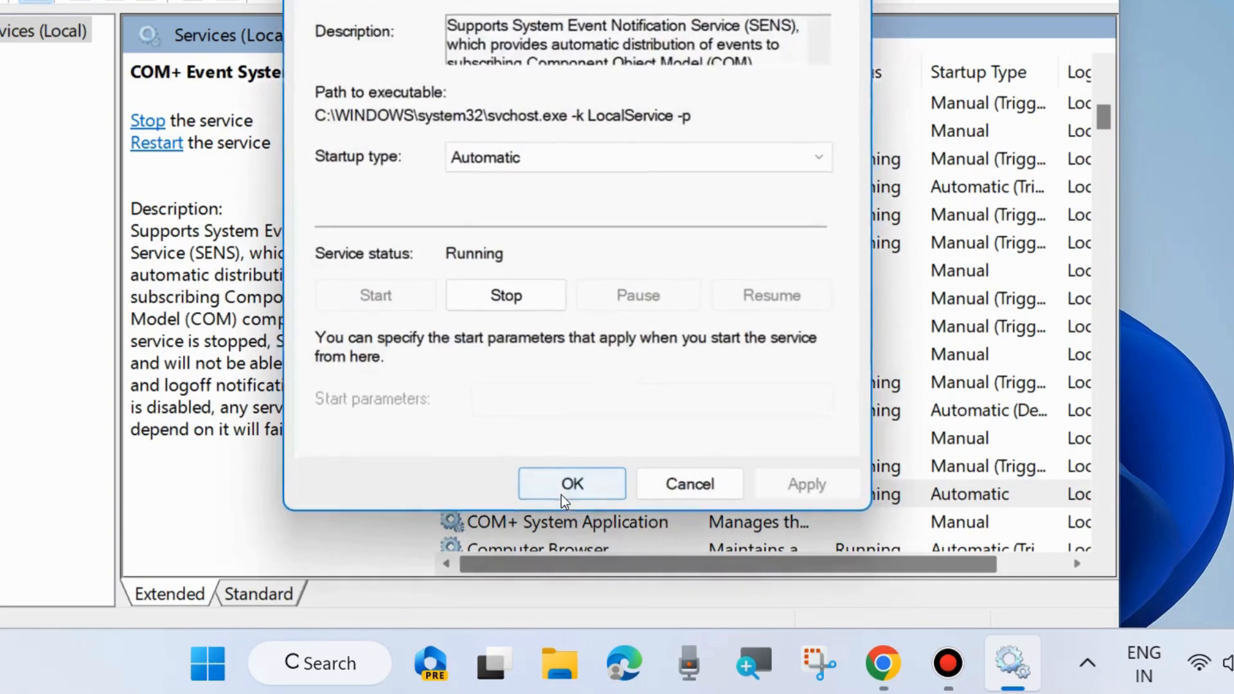
drag(590, 0, 690, 6)
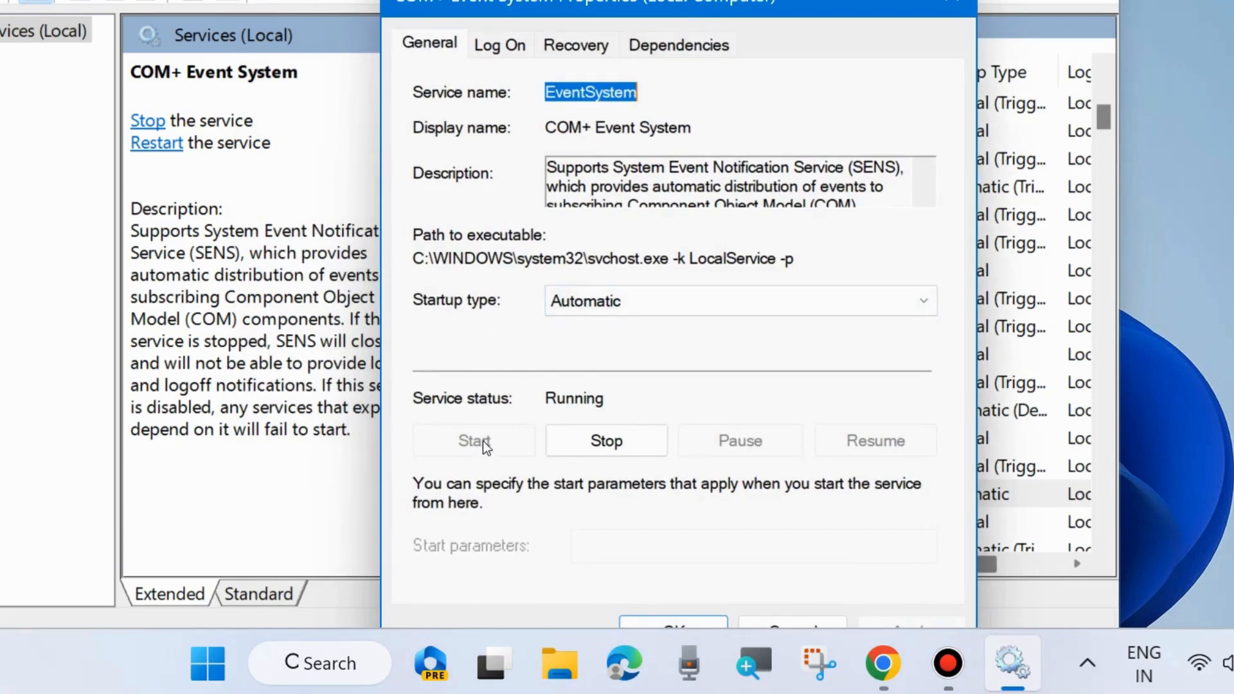
drag(715, 18, 671, 0)
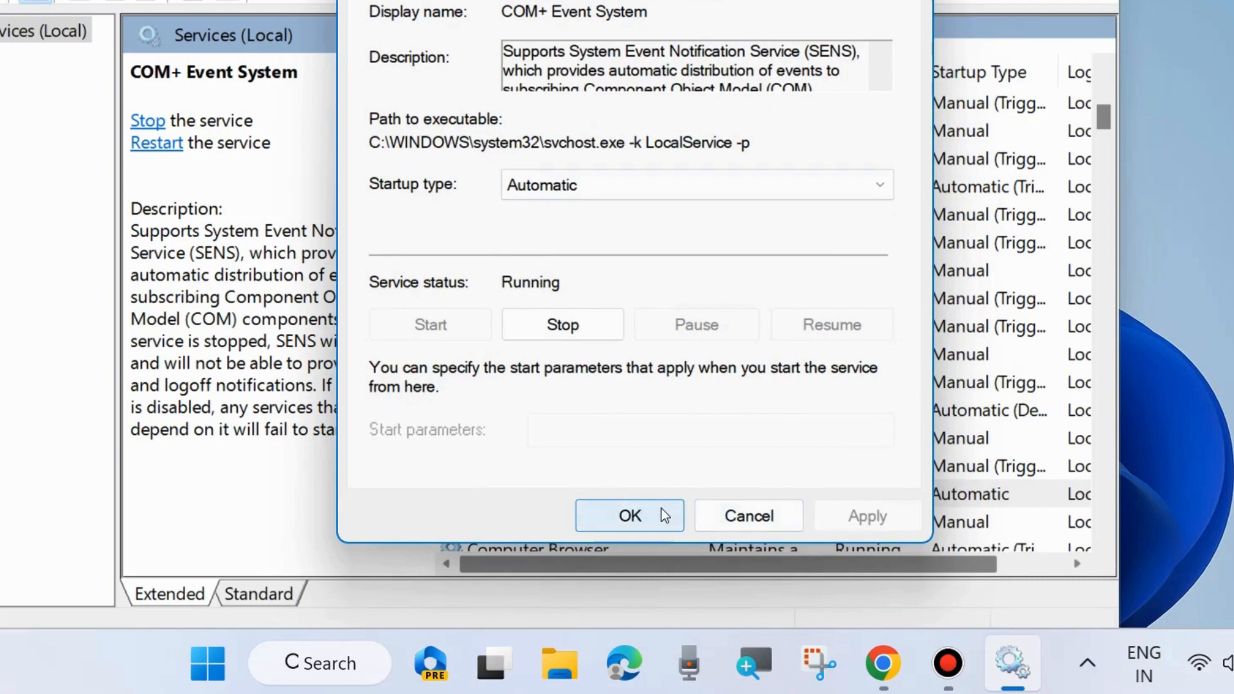
click(901, 0)
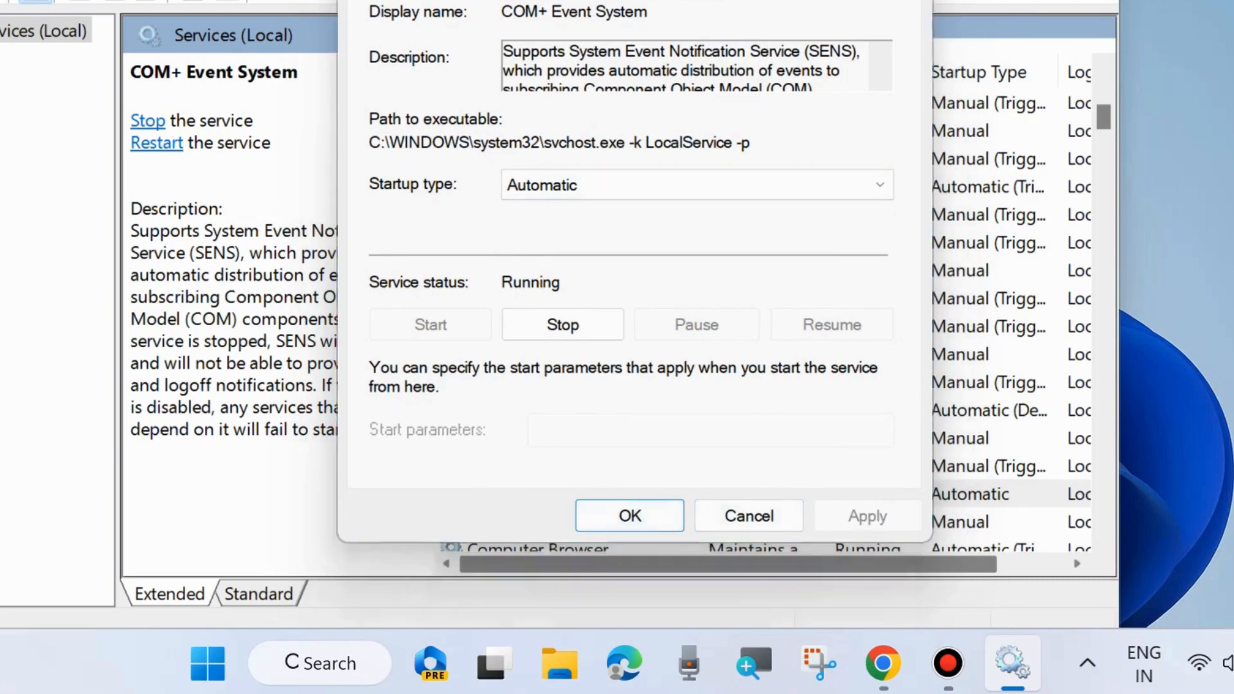
click(1084, 0)
Step: Find the Remote Procedure Call (RPC) Locator service in the list and open its properties
scroll(572, 330, down, 6)
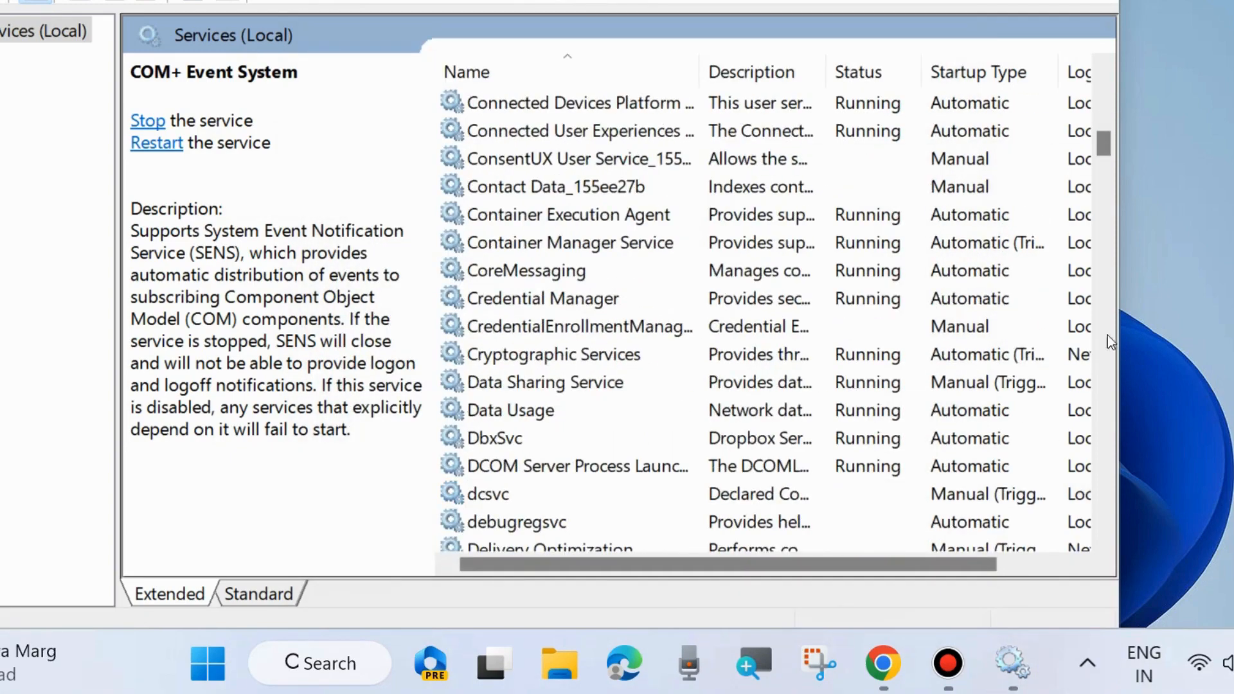
drag(1105, 142, 1101, 361)
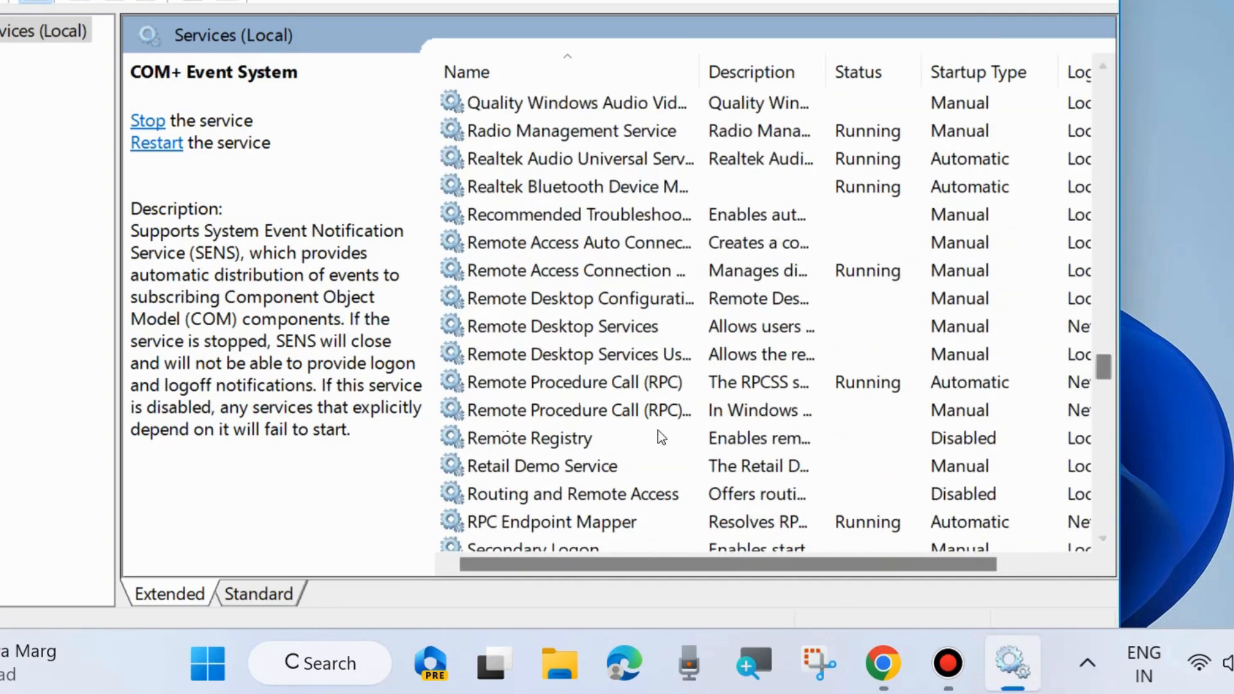
click(596, 410)
click(586, 385)
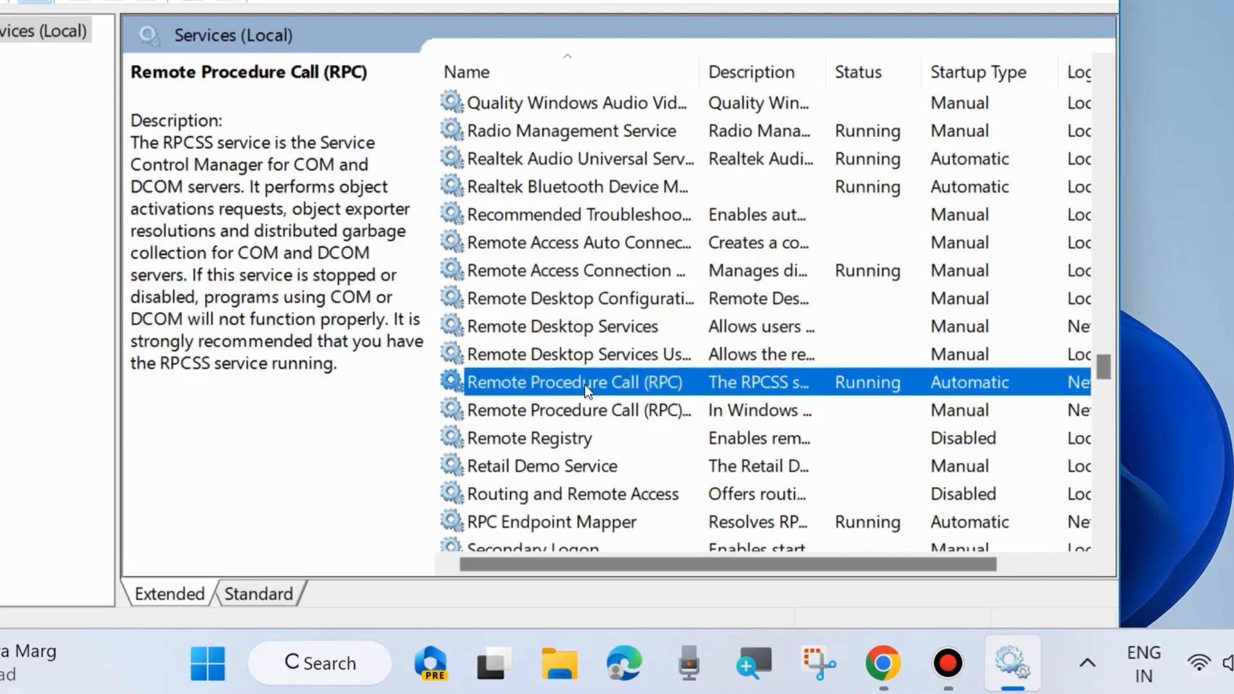
click(616, 409)
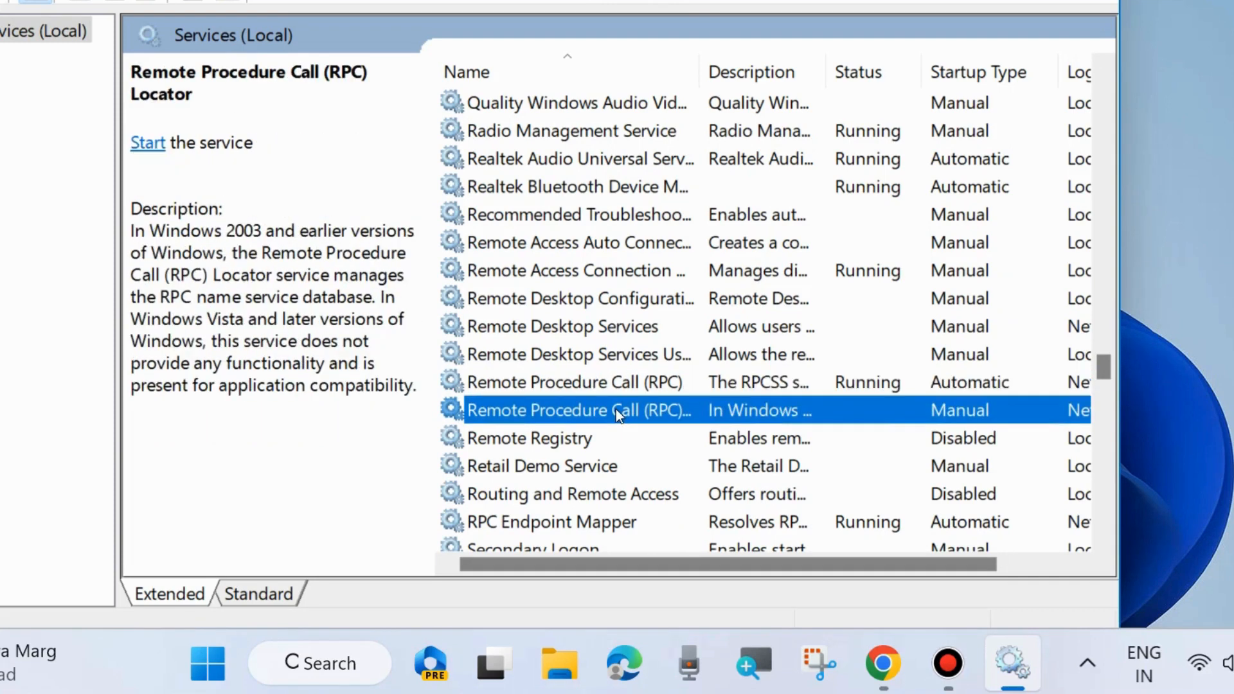
drag(615, 409, 583, 408)
double_click(583, 409)
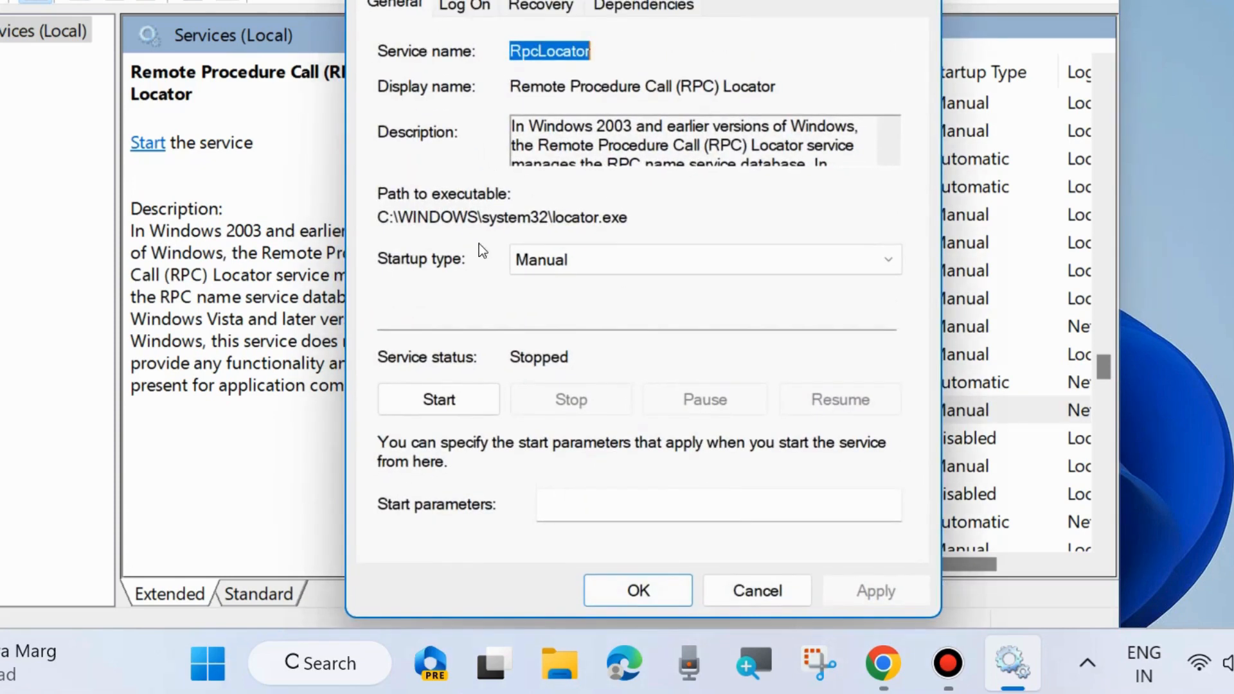
Step: Select Automatic as the Remote Procedure Call (RPC) Locator startup type, start the service and close its properties
click(593, 265)
click(583, 300)
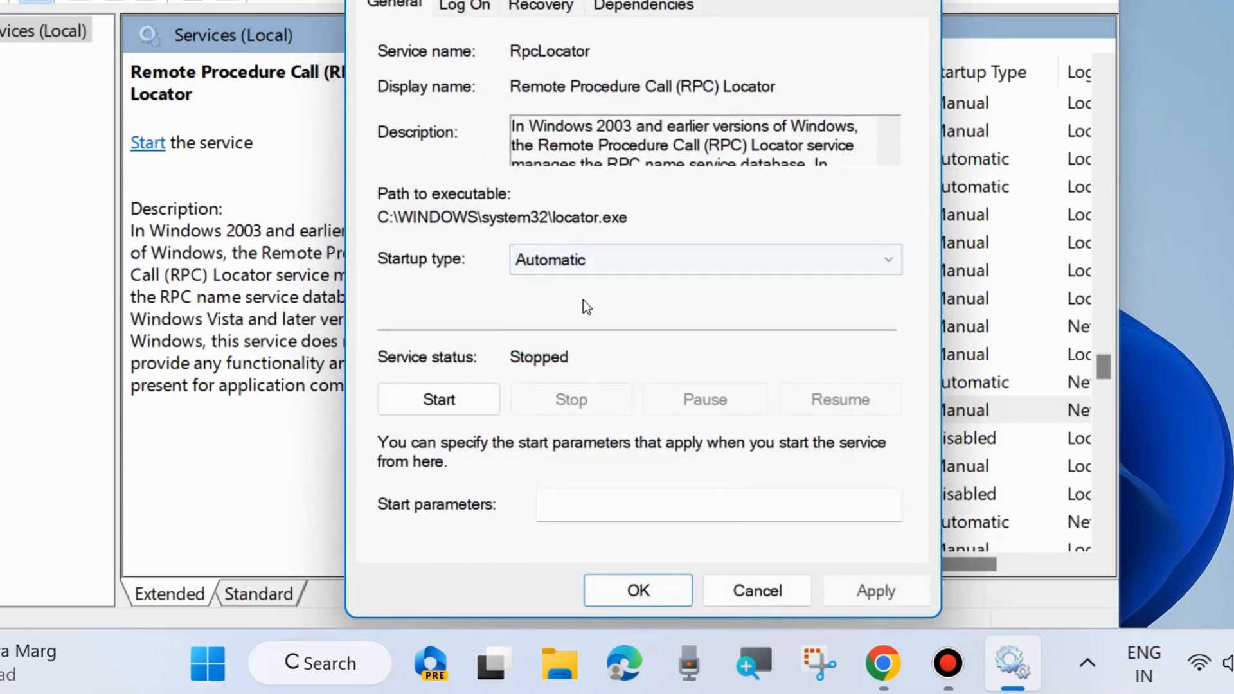
click(441, 407)
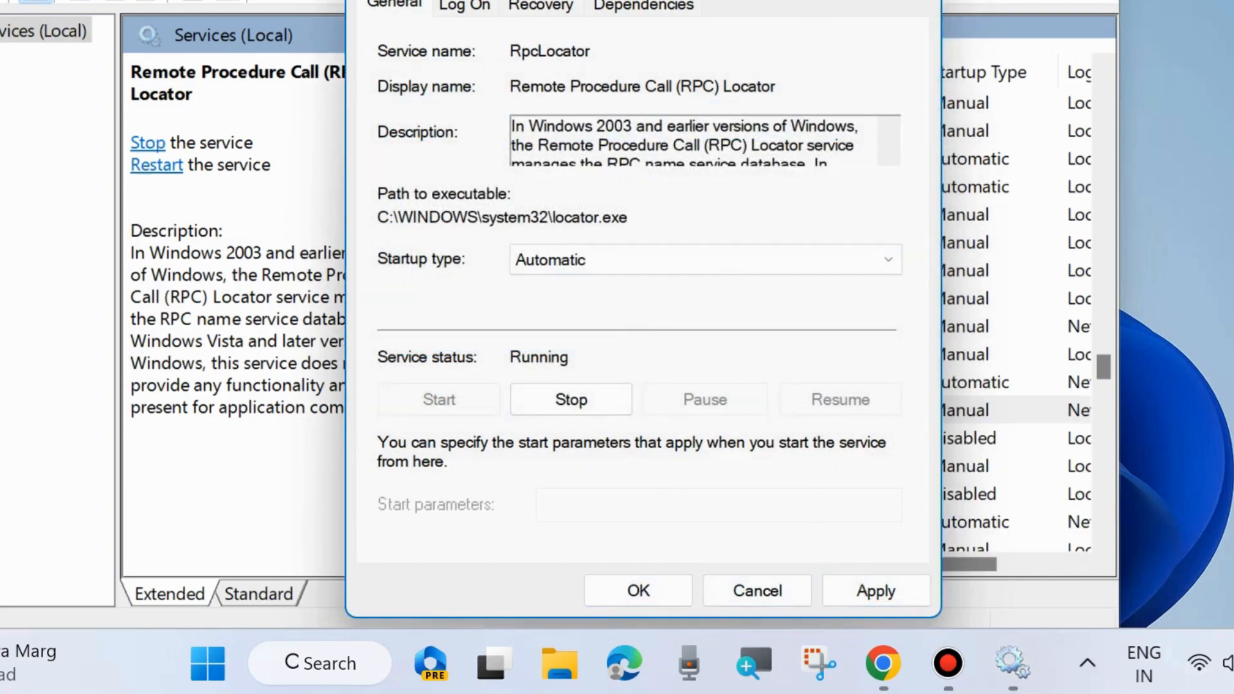
click(920, 1)
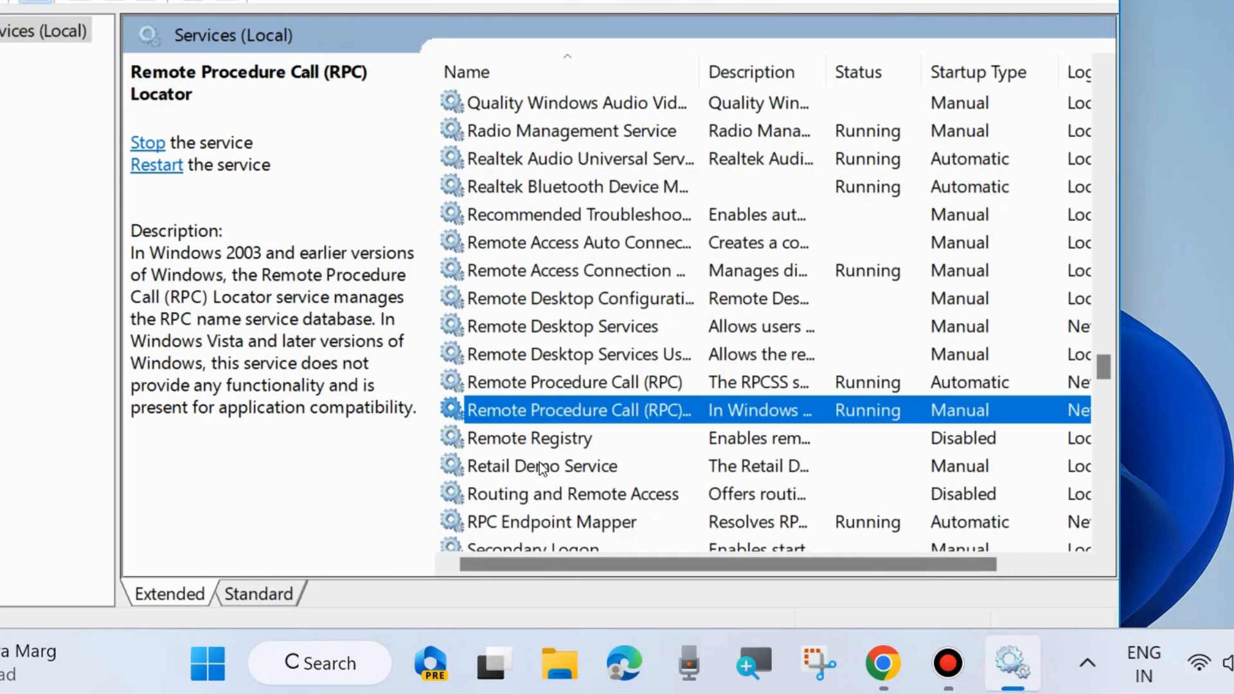
Step: Check the startup type and service status in the System Event Notification Service's properties, and close them
scroll(540, 467, down, 9)
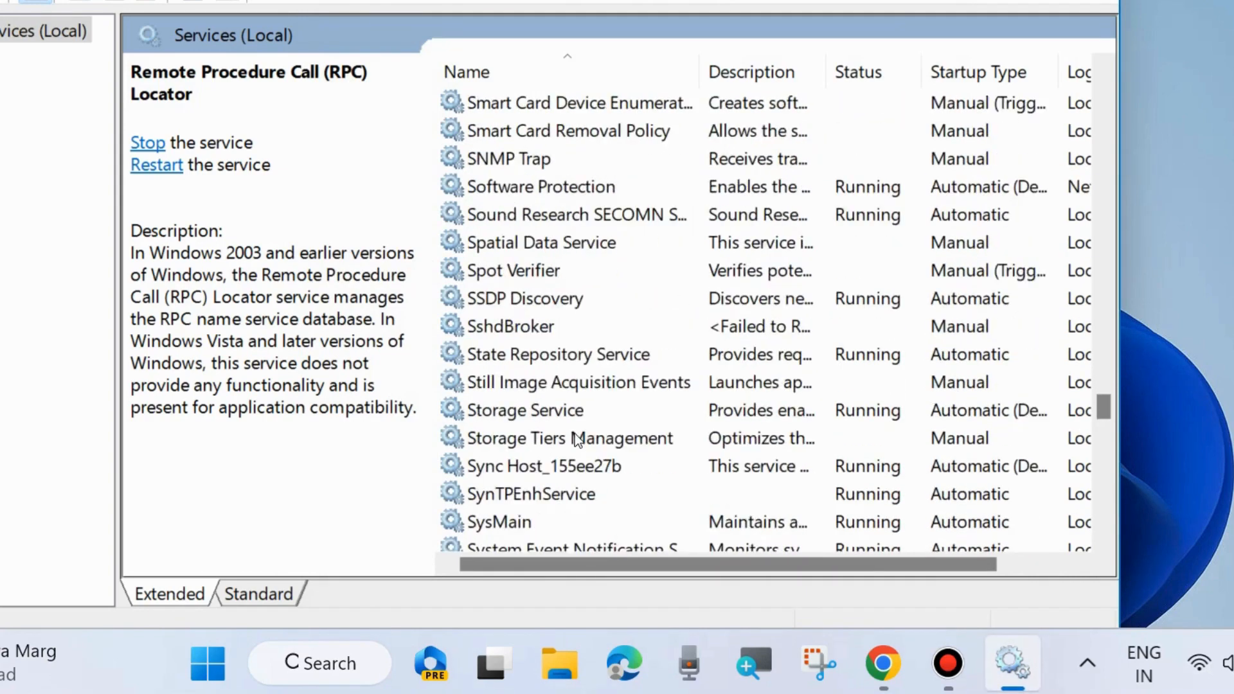
scroll(575, 434, down, 4)
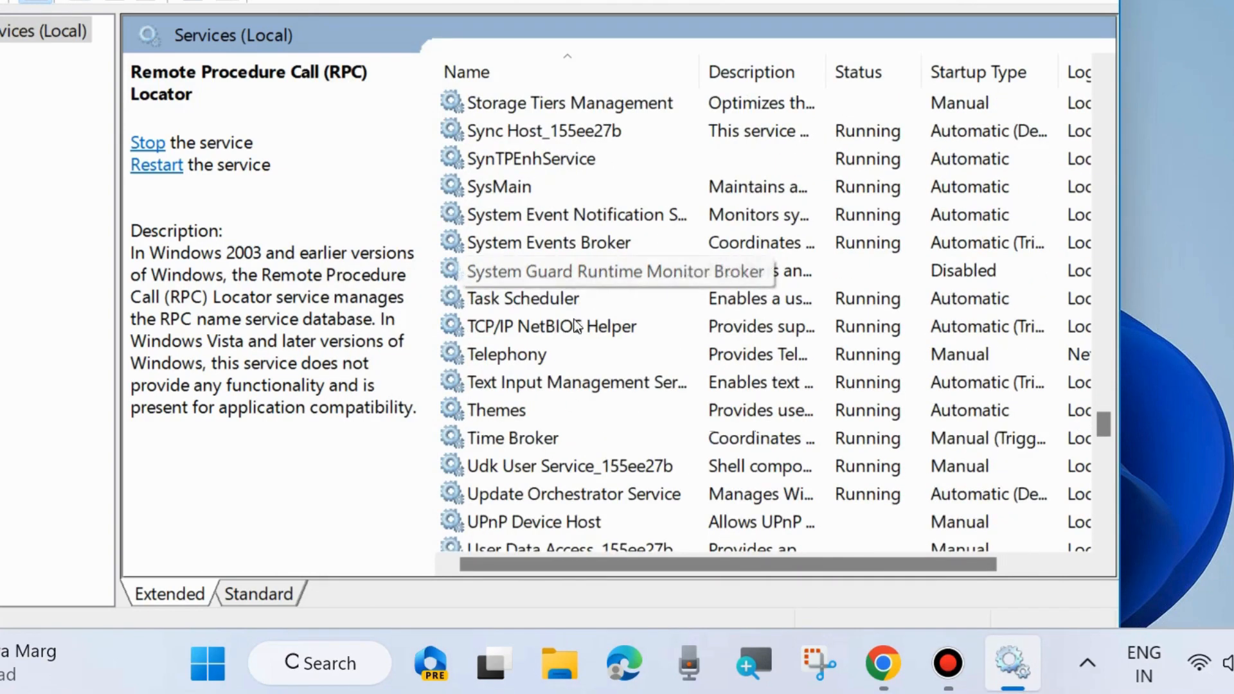
click(609, 217)
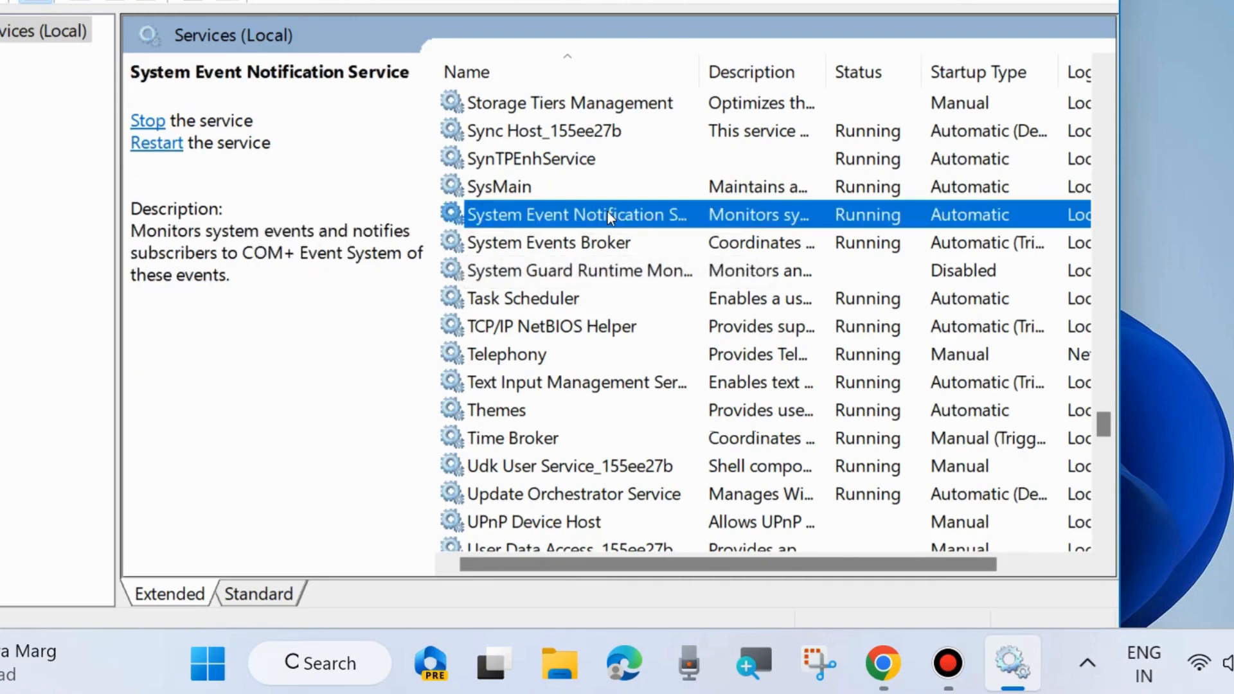
double_click(552, 218)
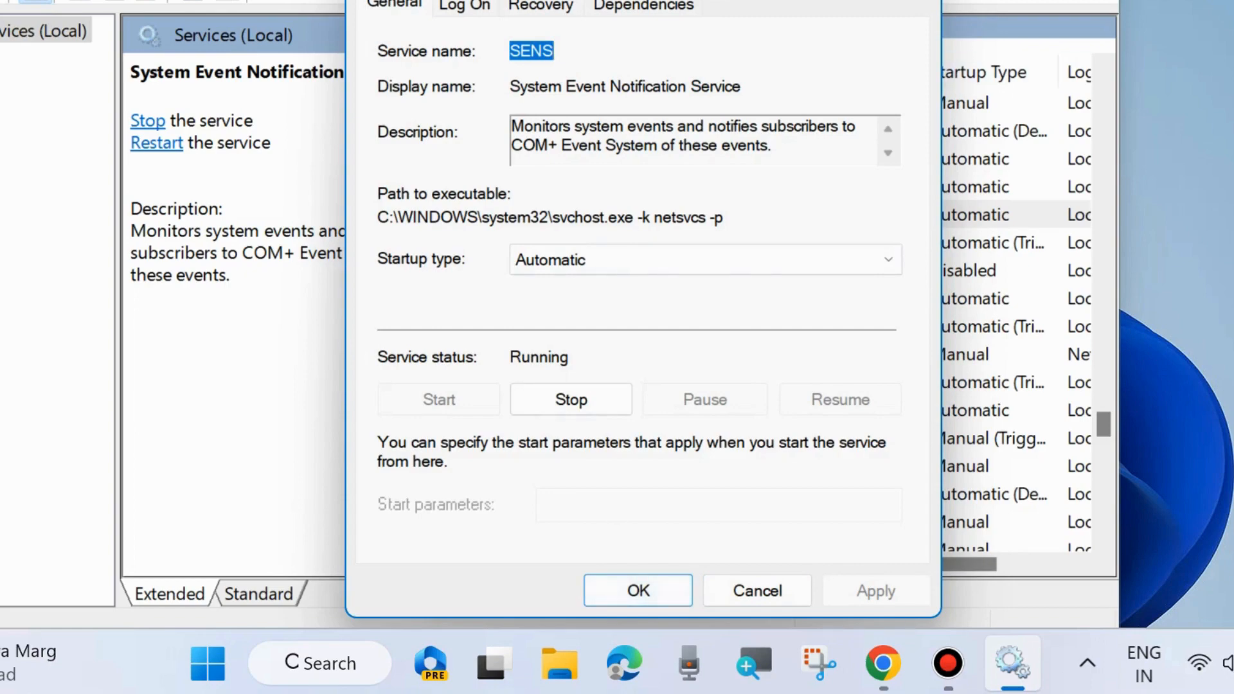
click(638, 590)
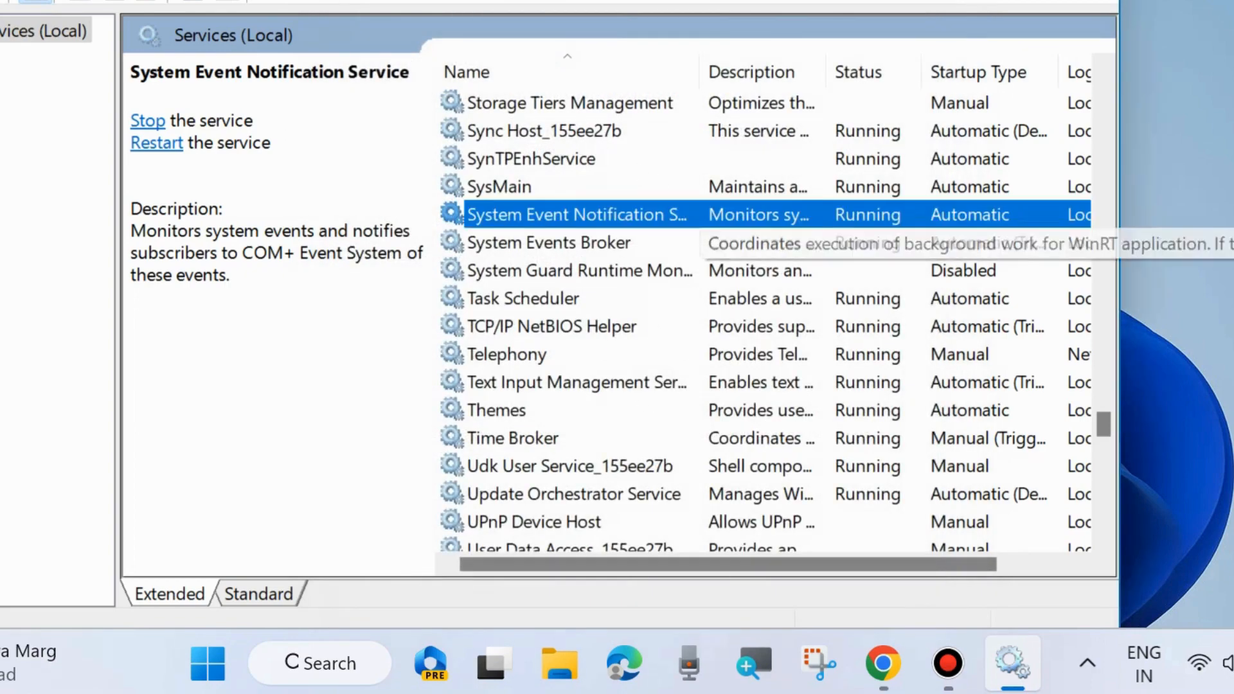
Step: Close the Services window and refresh the desktop
key(alt+F4)
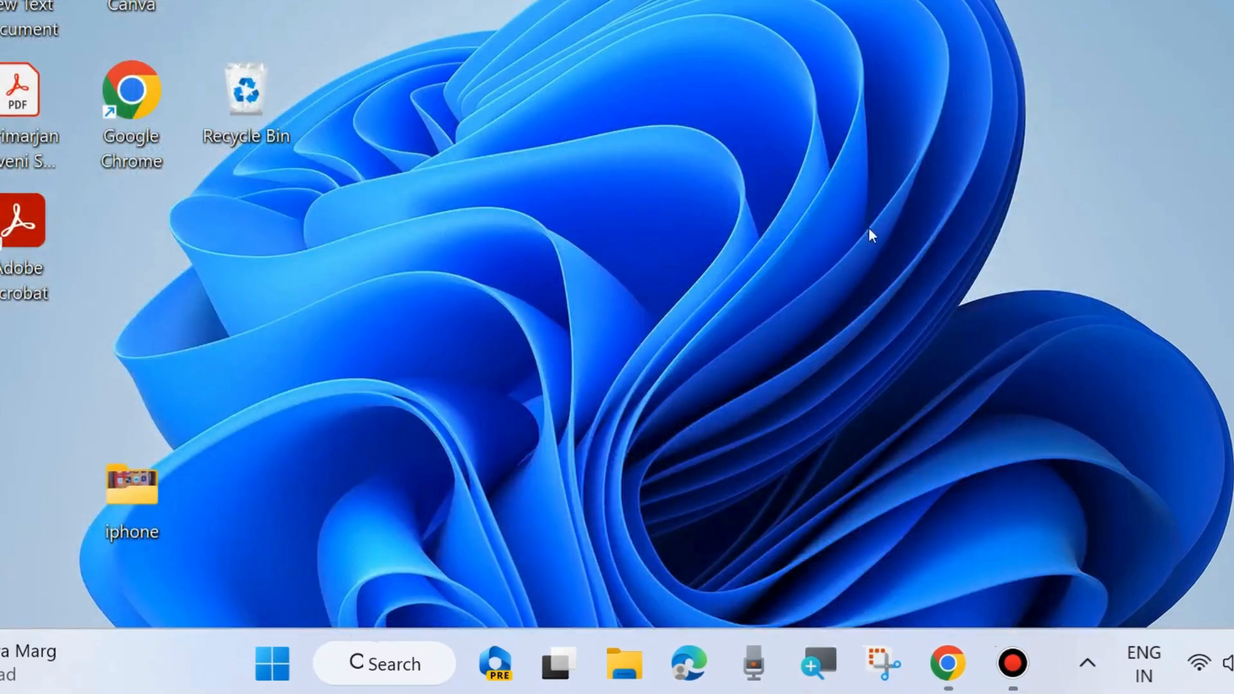
right_click(842, 323)
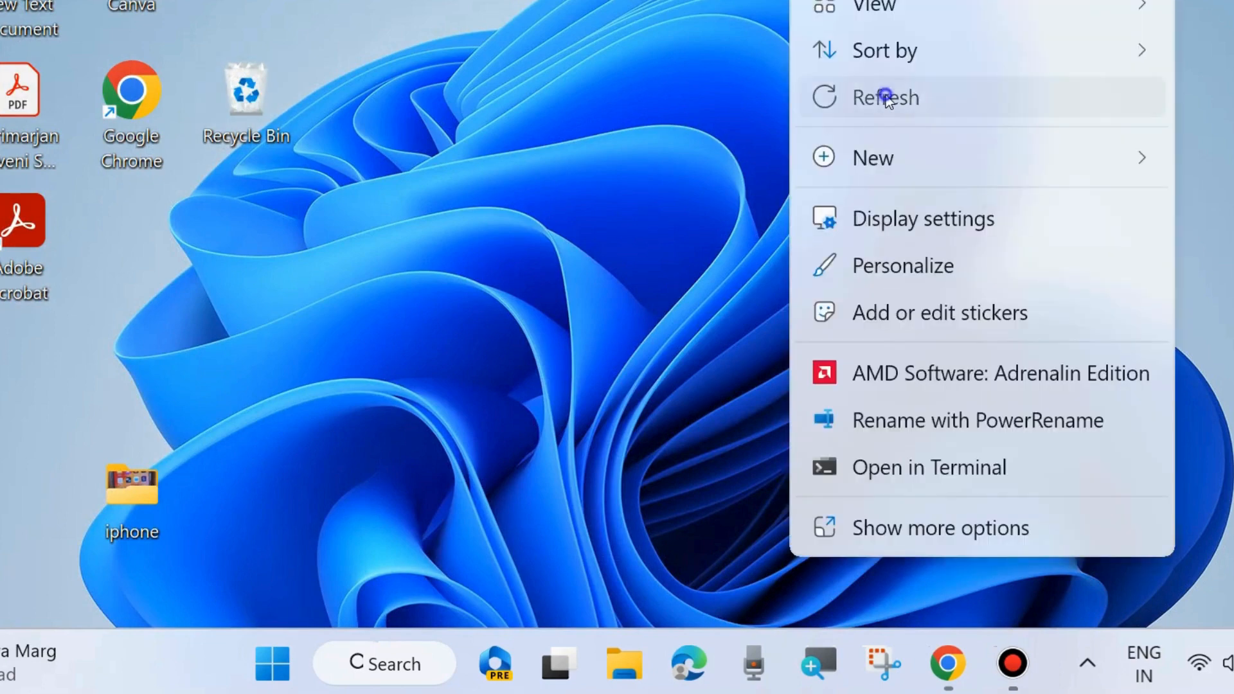
click(879, 115)
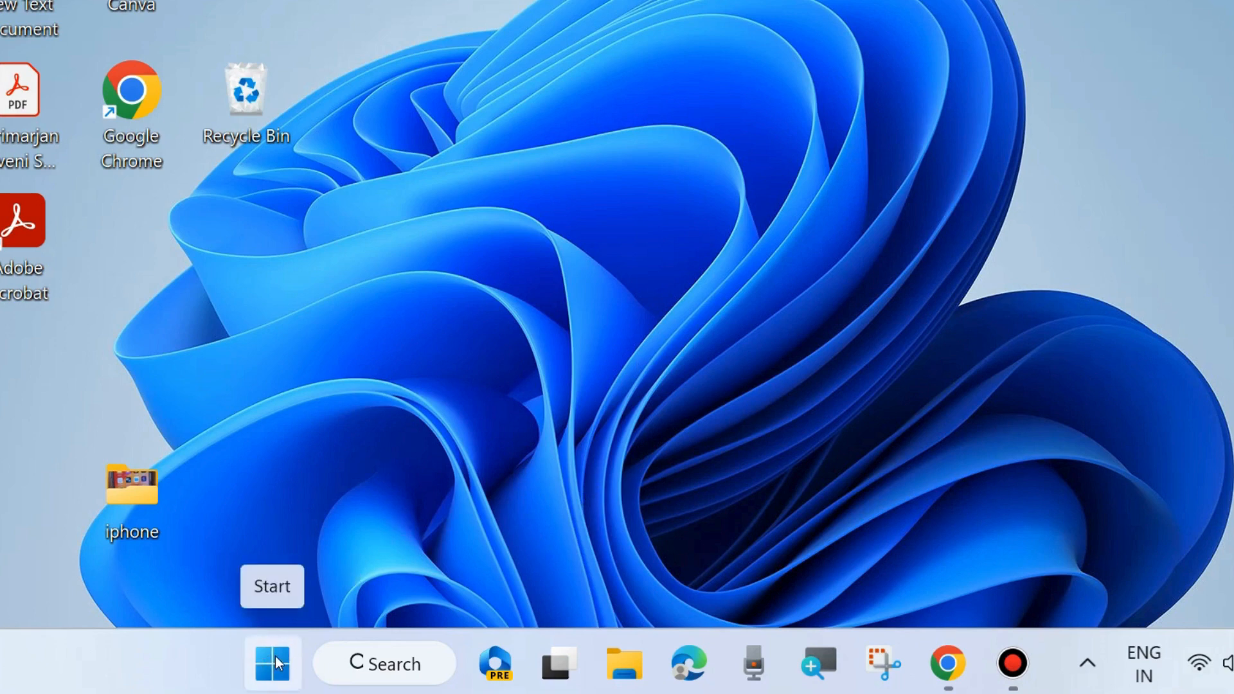
Step: Place a Control Panel shortcut on the desktop and use it to open the Windows Defender Firewall page
drag(1, 16, 620, 248)
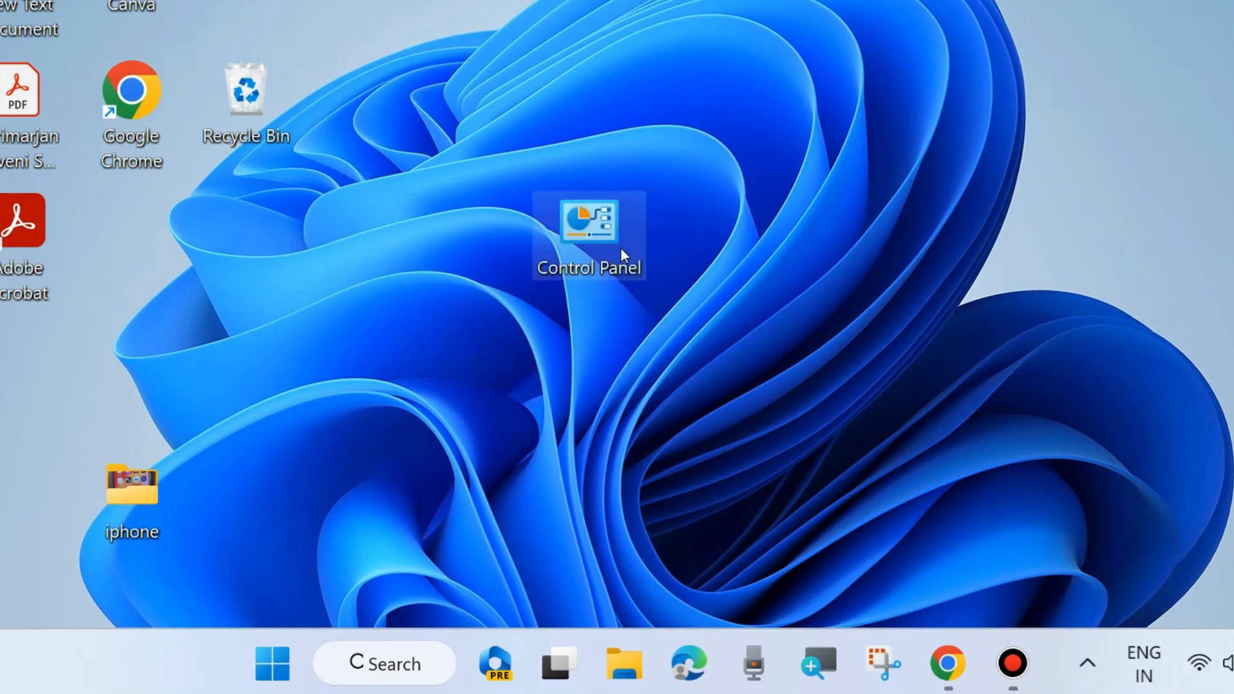
double_click(585, 236)
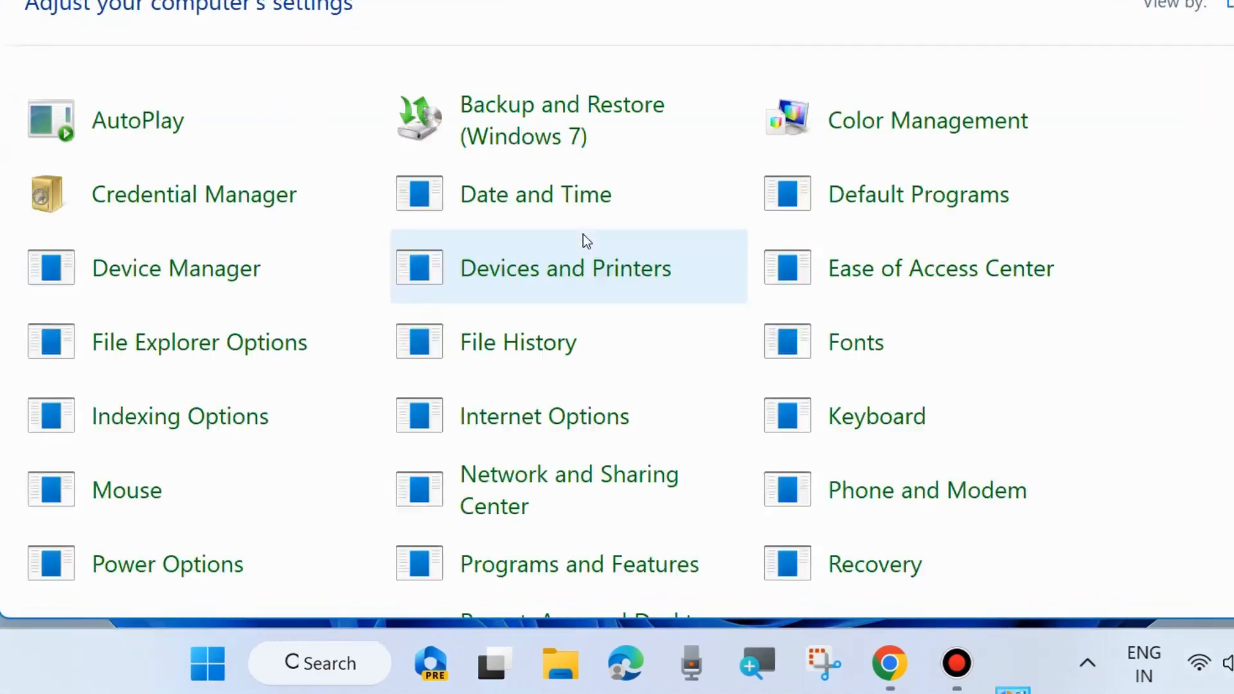
scroll(634, 466, down, 3)
scroll(643, 469, down, 2)
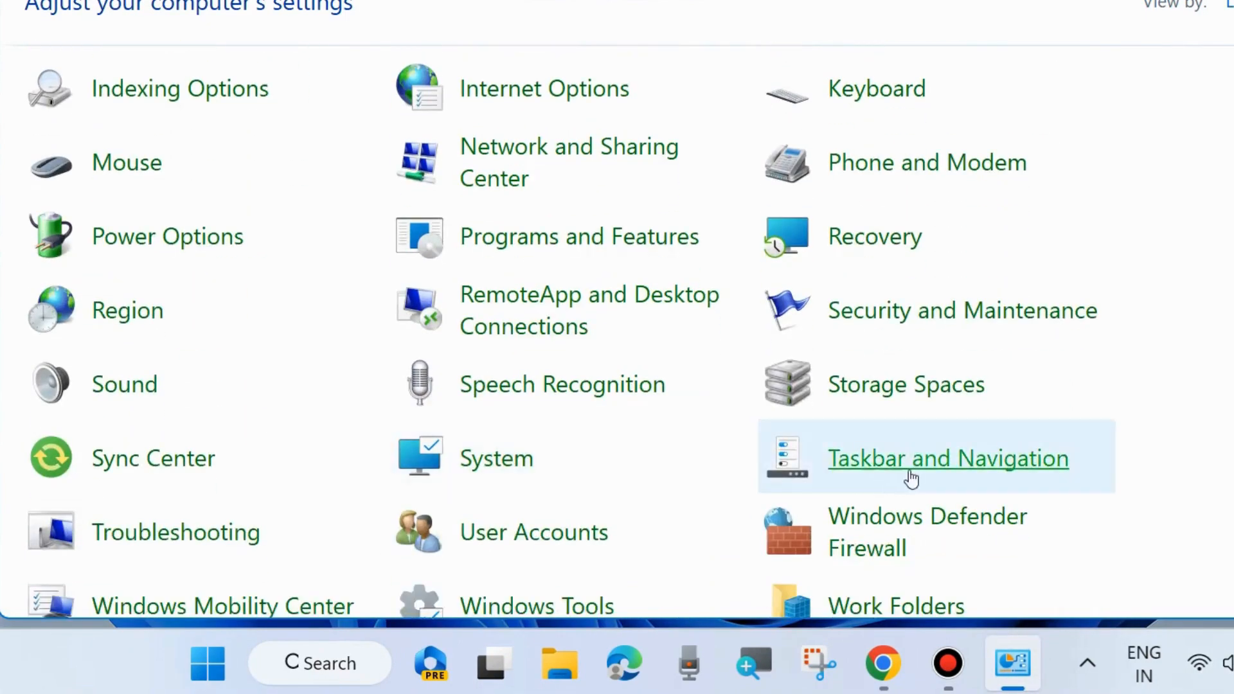
click(878, 526)
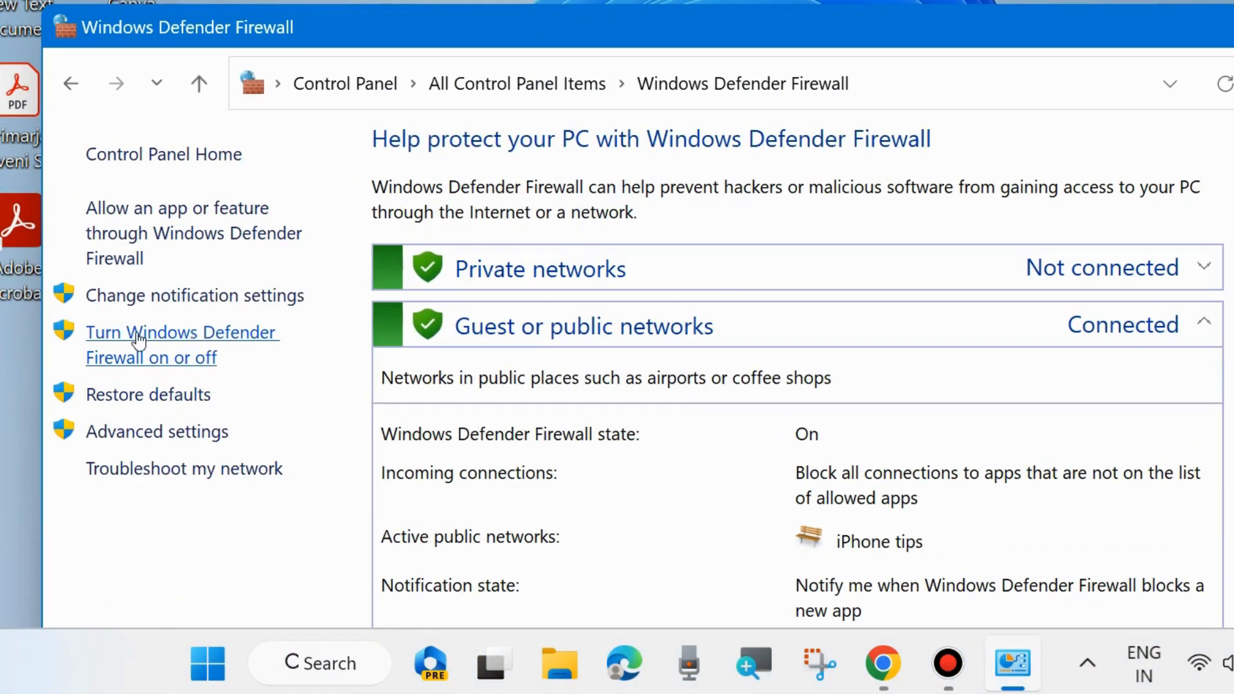
Step: Select turning off Windows Defender Firewall for both private and public networks in its settings, and close the window
click(139, 338)
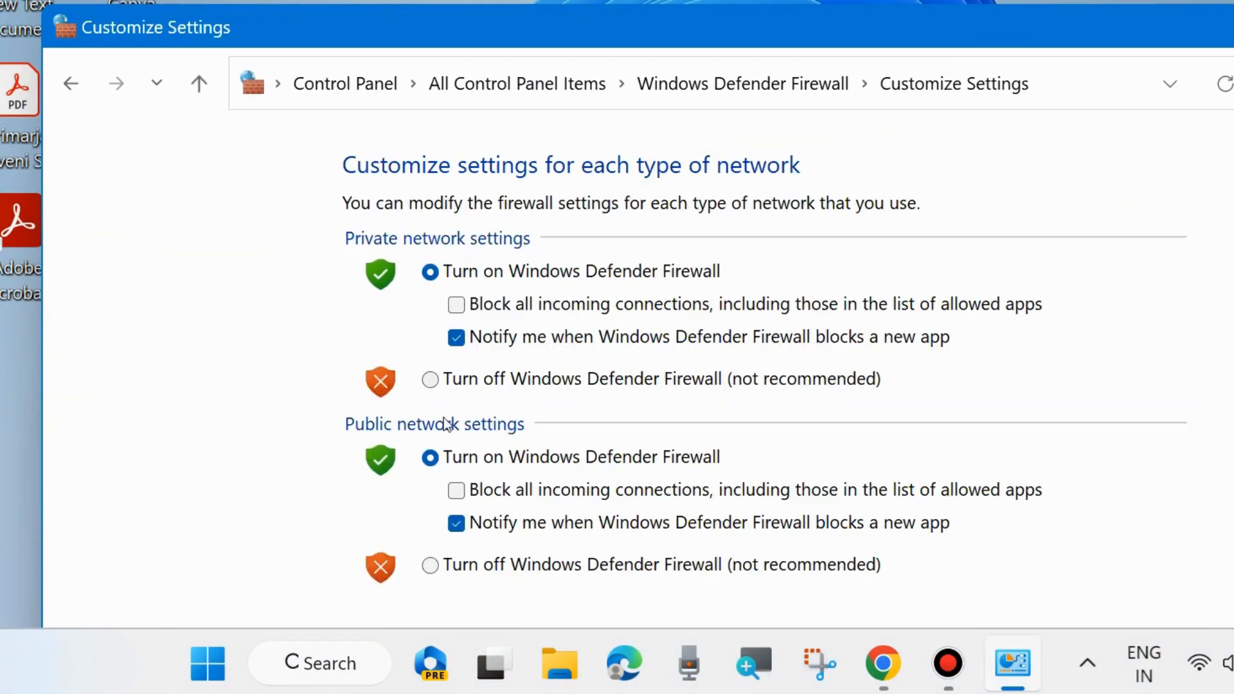
click(431, 380)
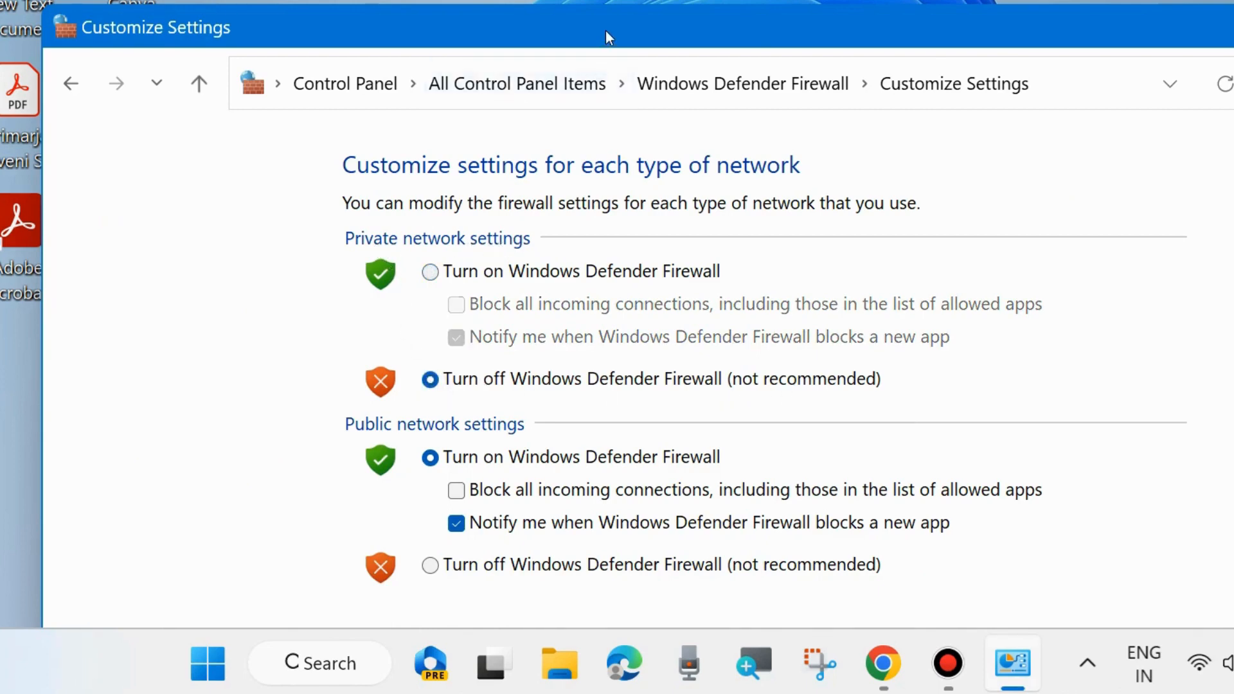
drag(606, 31, 540, 2)
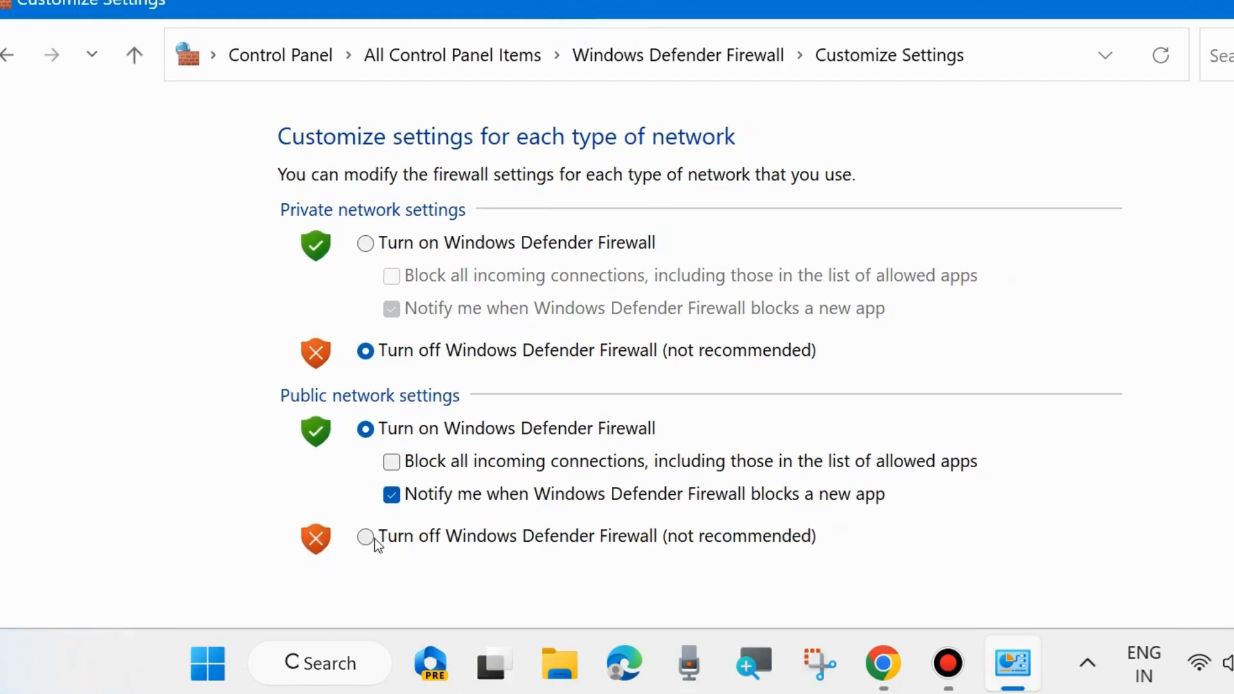
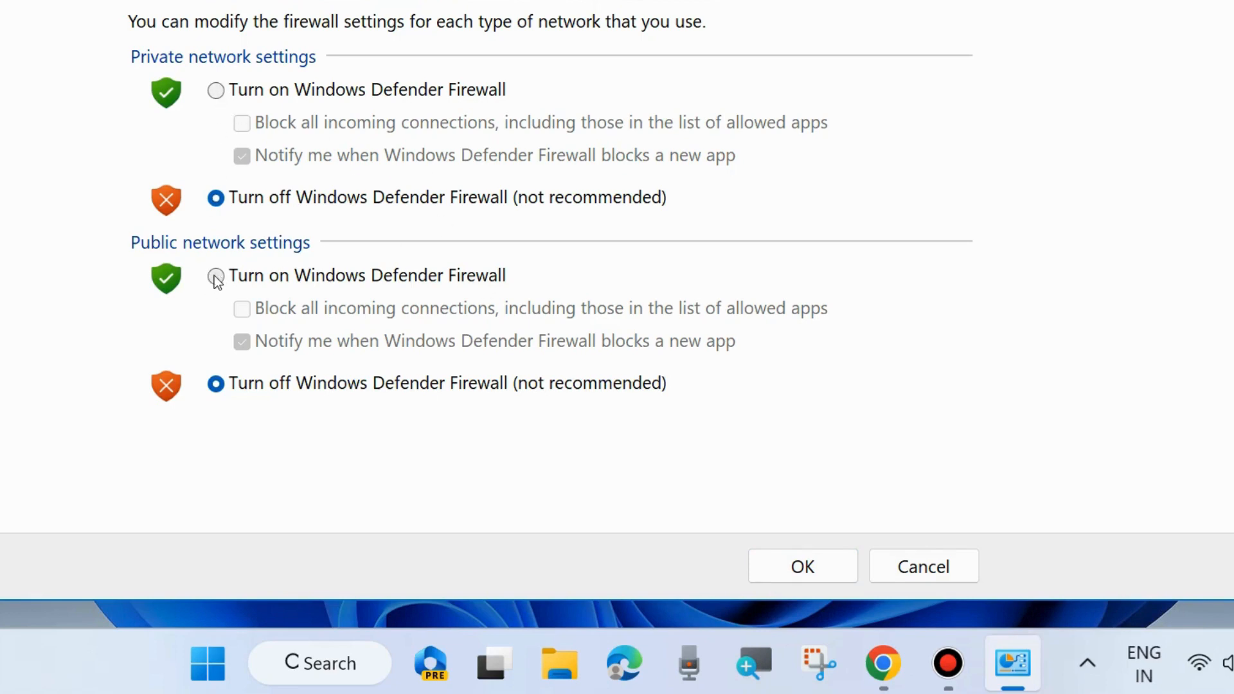
key(alt+F4)
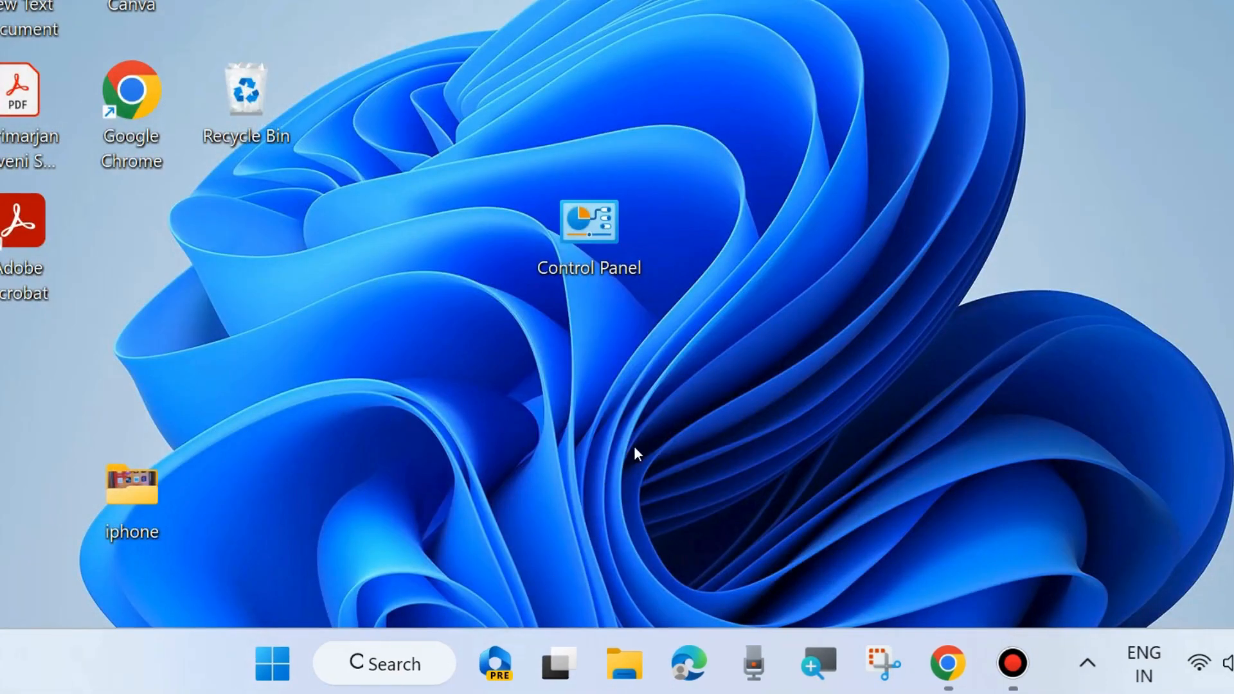
Step: Check the free space on the C: and D: drives under This PC in File Explorer, and close the window
click(634, 665)
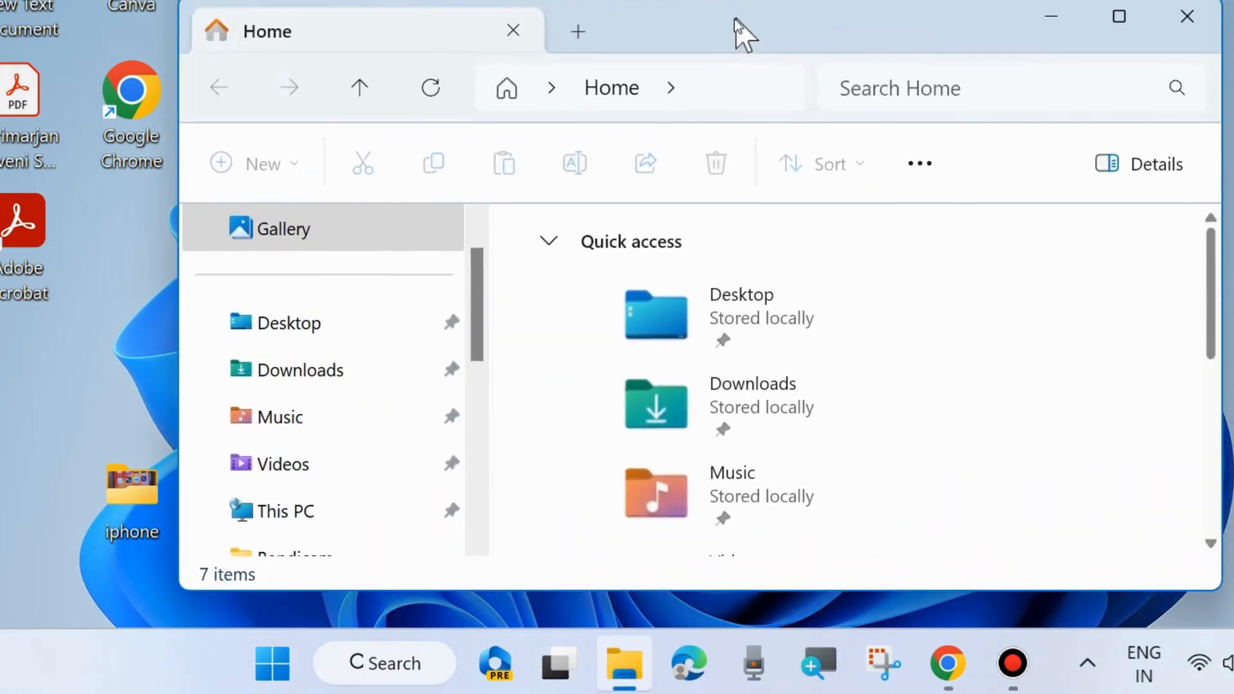
click(286, 511)
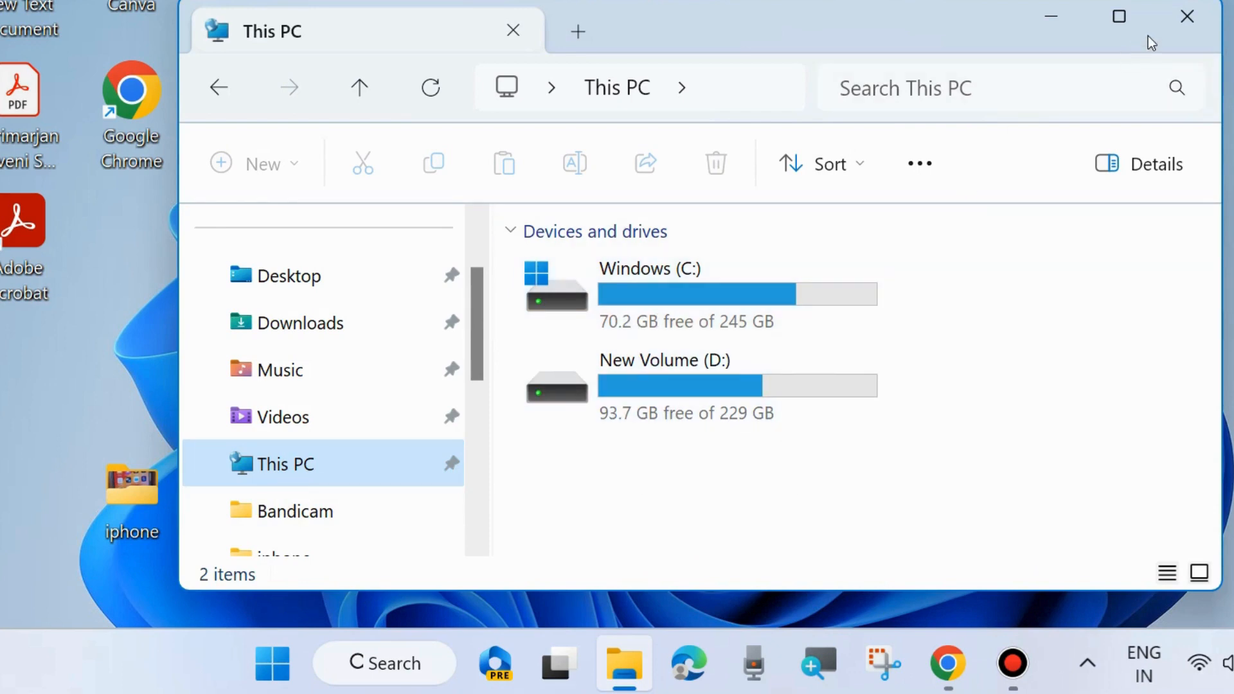
click(1187, 21)
Step: Open Disk Cleanup to view its drive selection, and close it without cleaning a drive
click(376, 657)
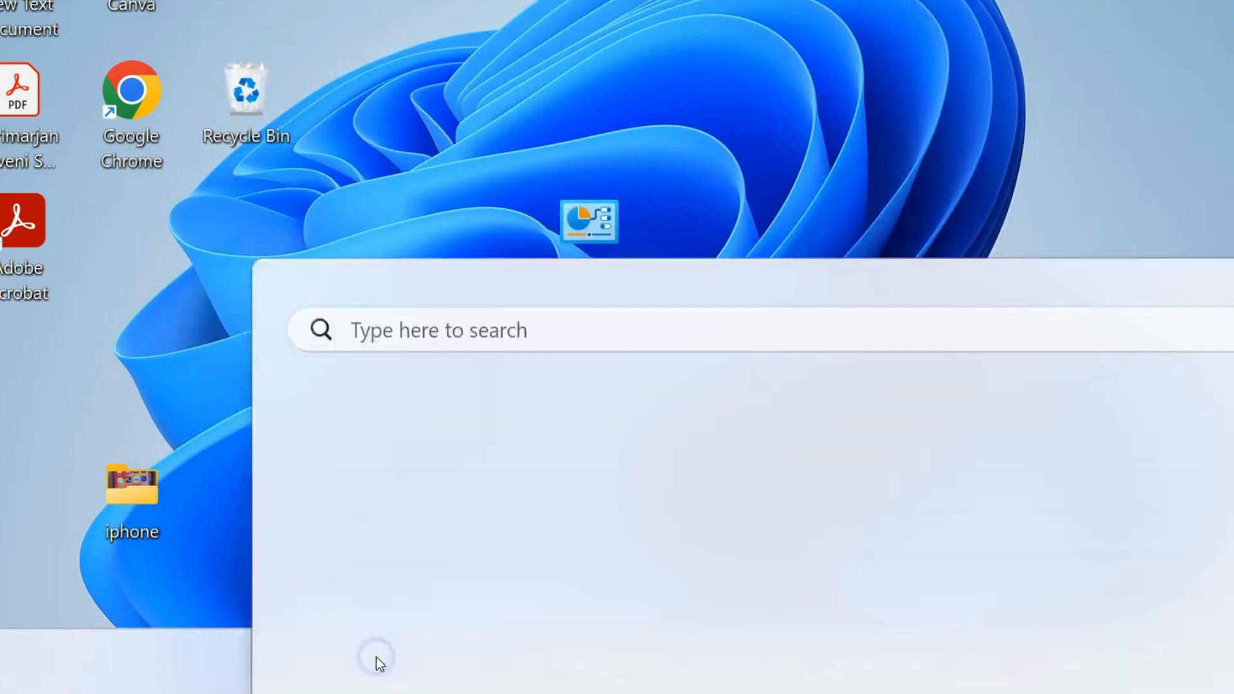
text(dis)
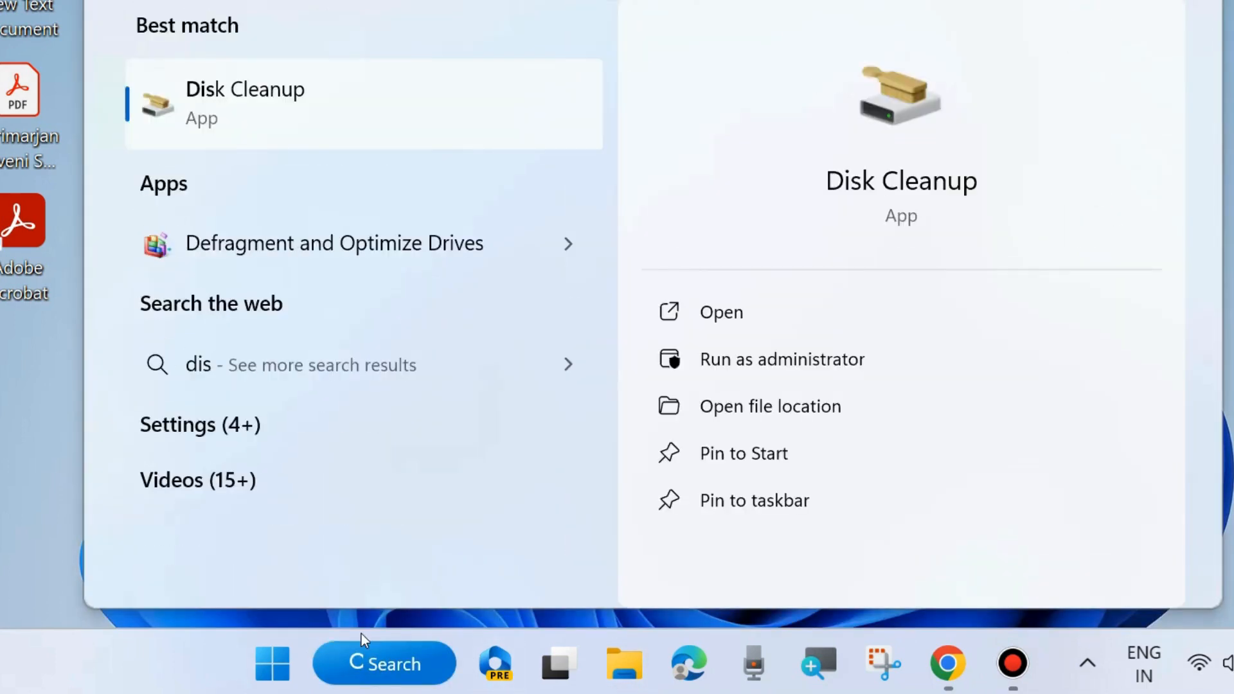
click(230, 103)
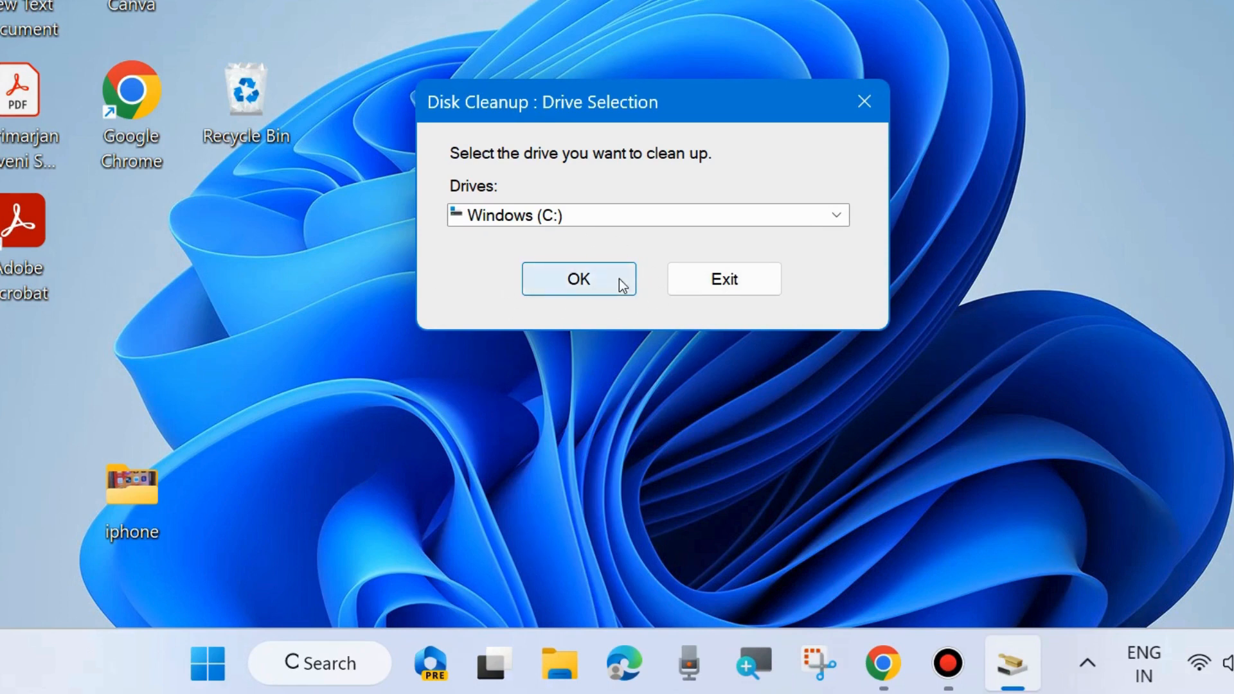
click(861, 105)
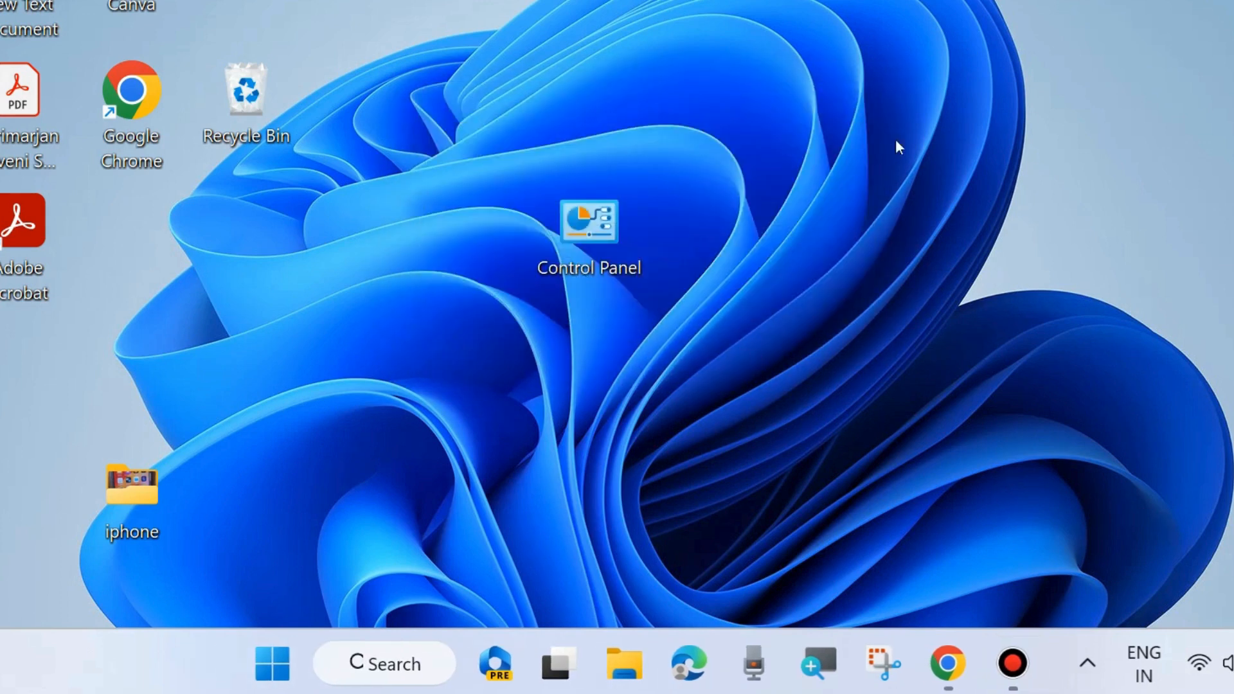